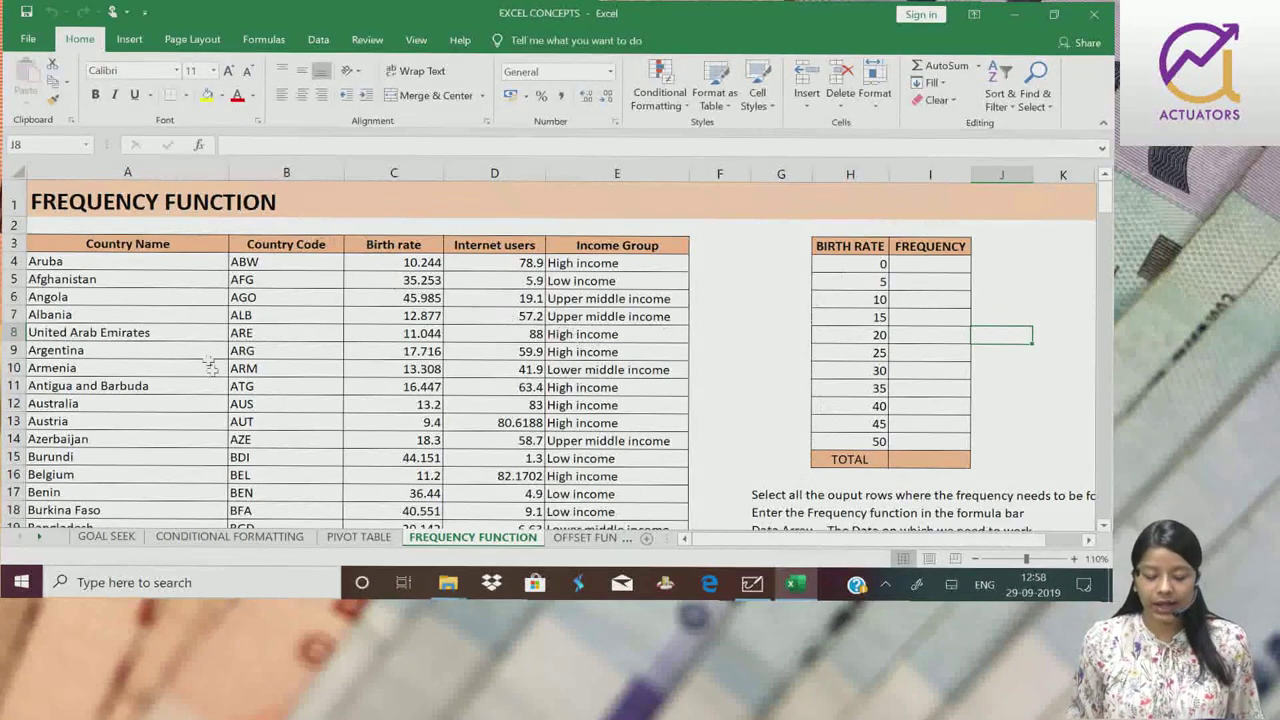
Look through the Birth rate values in column C from the first country down to row 22 and back up.
click(407, 263)
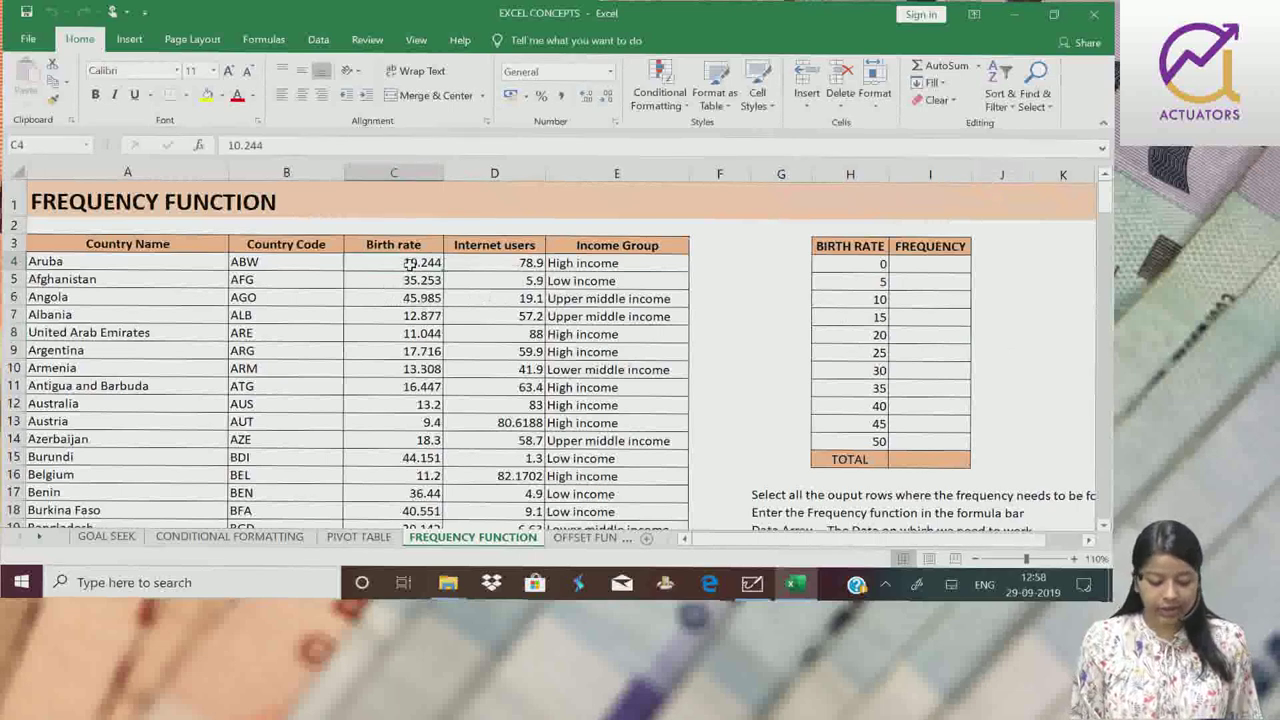
key(Down)
key(Down)
key(Down)
key(Down)
key(Down)
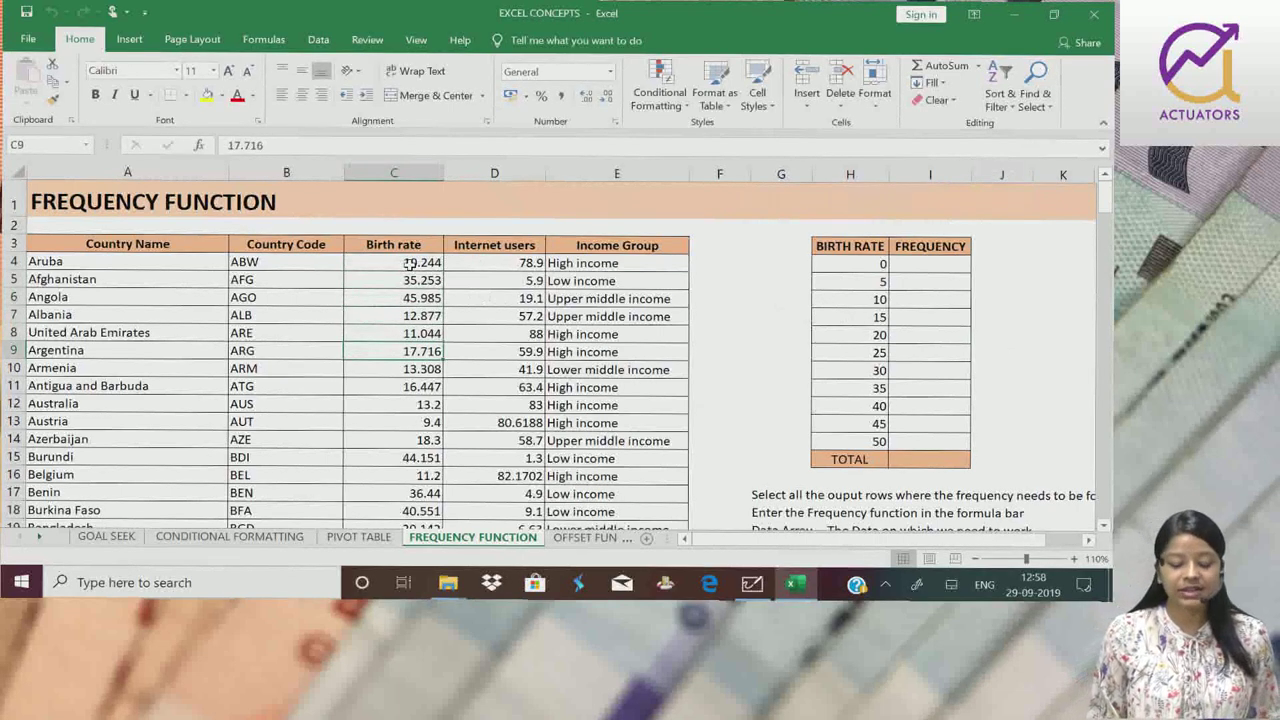
key(Down)
key(Down)
key(Down)
key(Down)
key(Down)
key(Down)
key(Down)
key(Down)
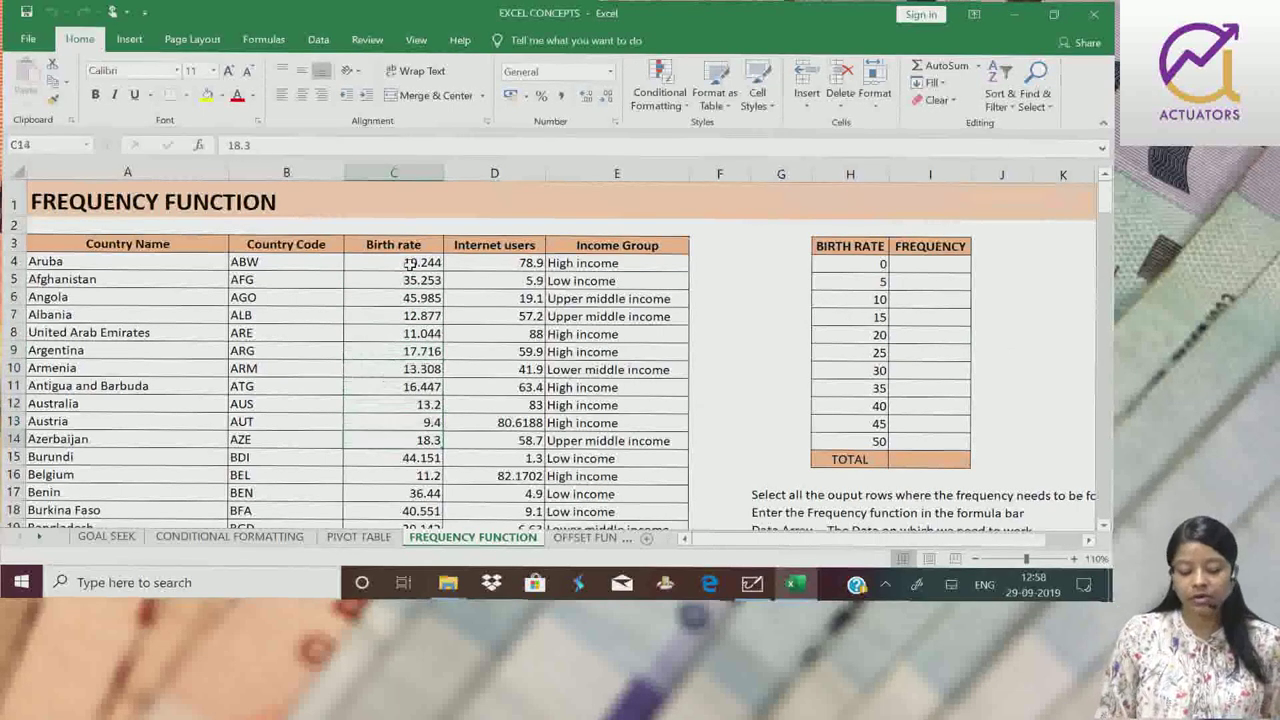
key(Down)
key(Down)
key(Down)
key(Down)
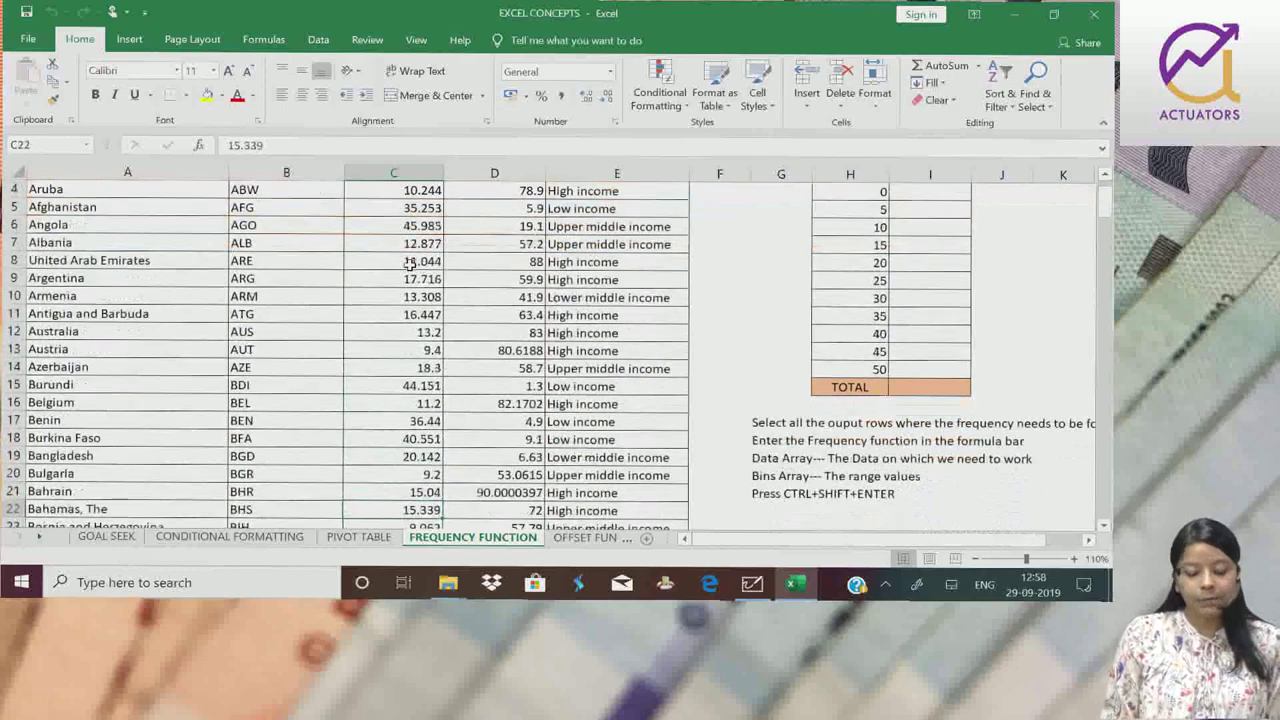
key(Up)
key(Up)
key(Up)
key(Up)
key(Up)
key(Up)
key(Up)
key(Up)
key(Up)
key(Up)
key(Up)
key(Up)
key(Up)
key(Up)
key(Up)
key(Up)
key(Up)
key(Up)
key(Up)
key(Up)
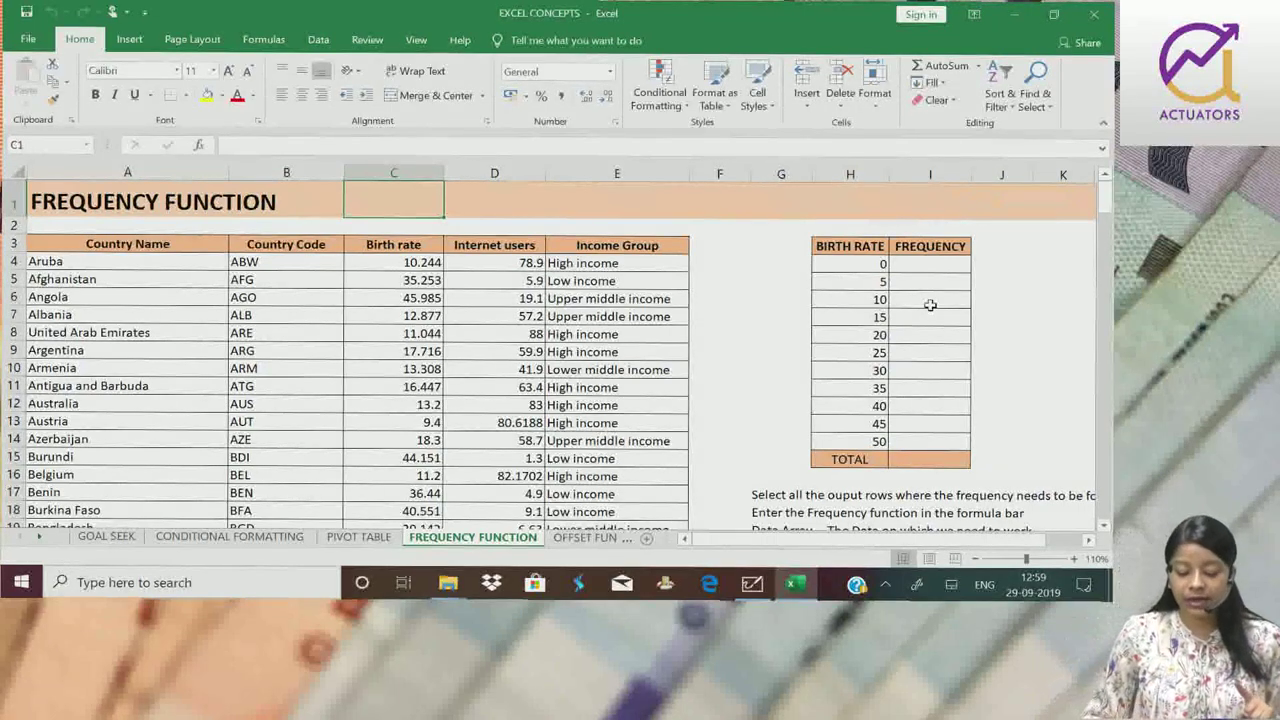
Count the birth rate values in C4:C198 with a COUNT formula in cell F5.
click(747, 280)
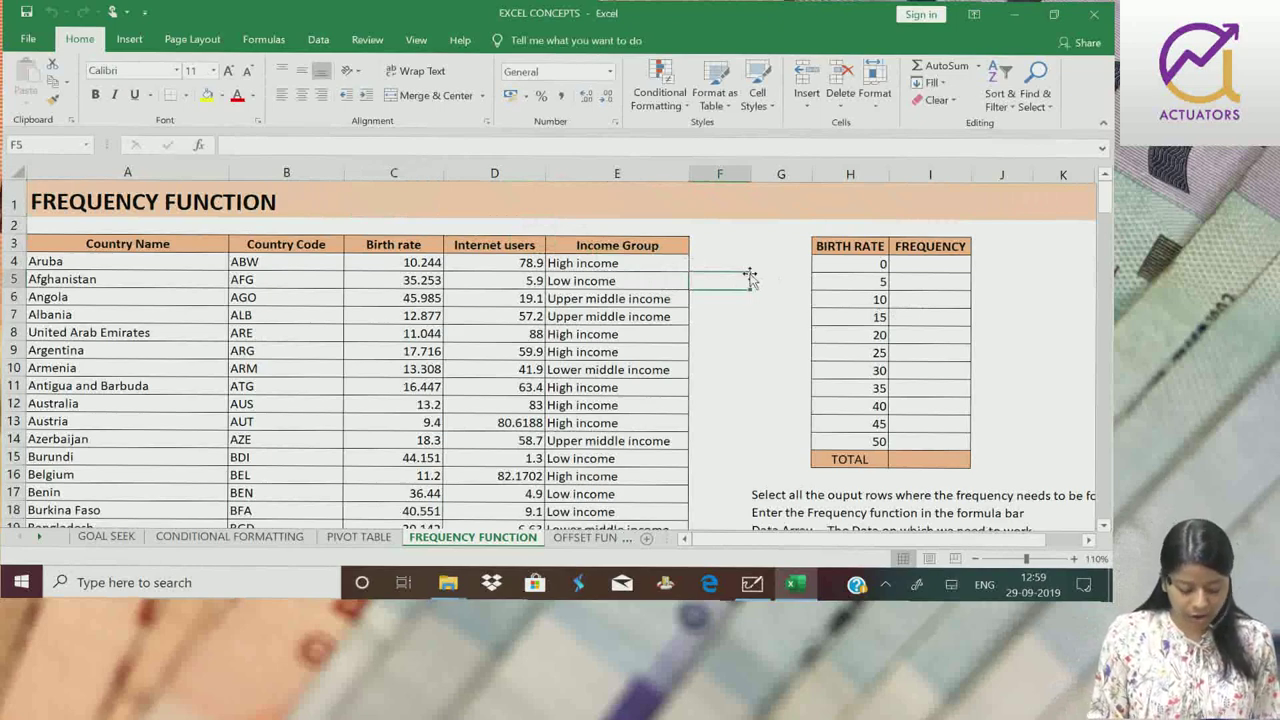
text(=count()
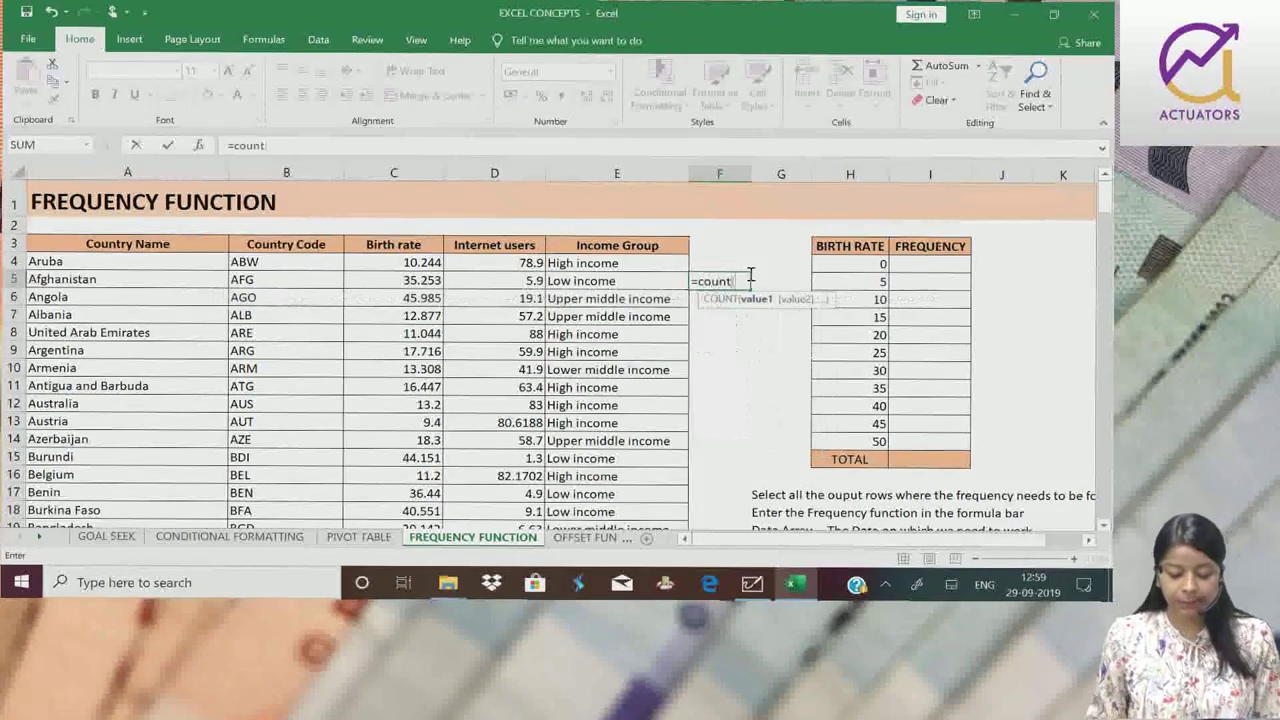
click(413, 261)
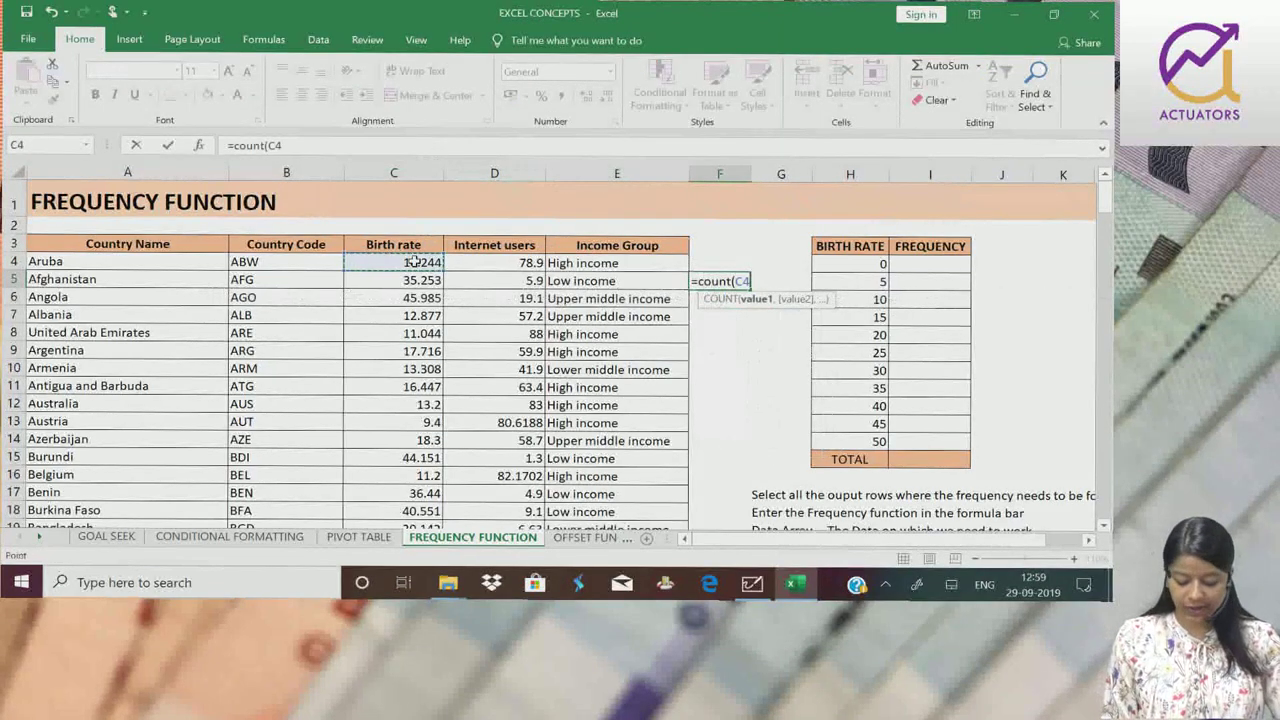
key(ctrl+shift+Down)
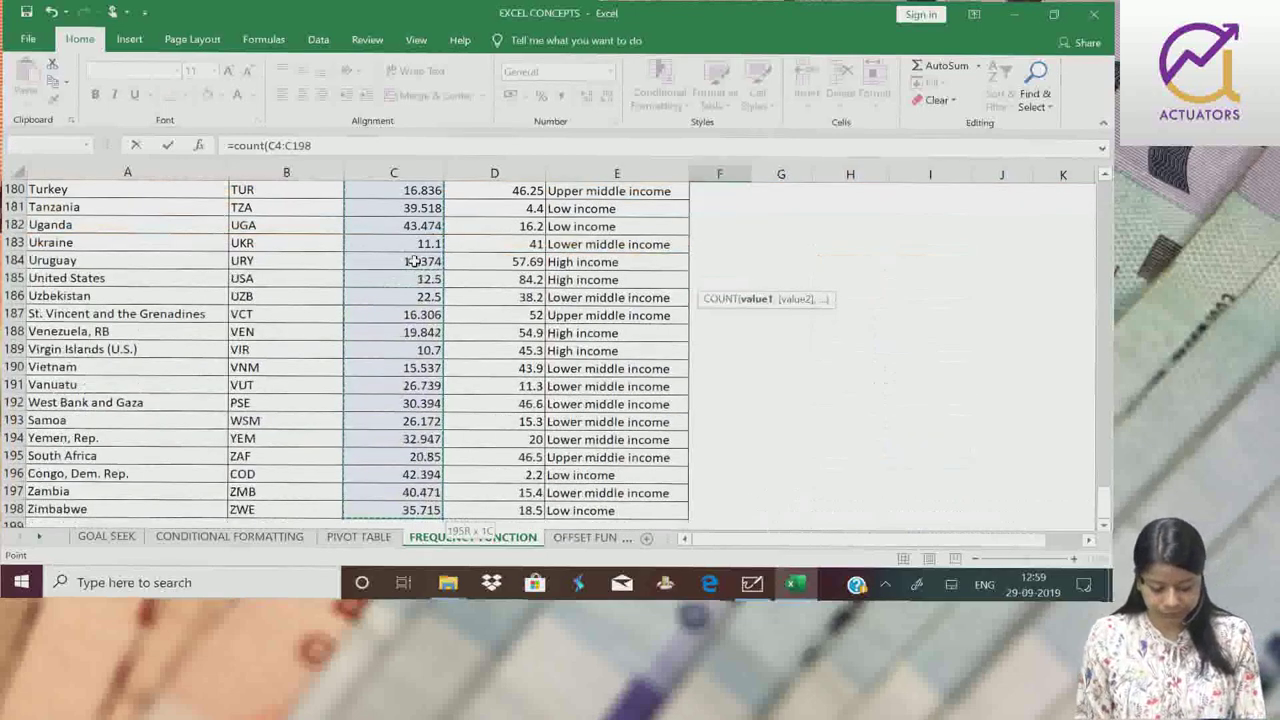
key(Return)
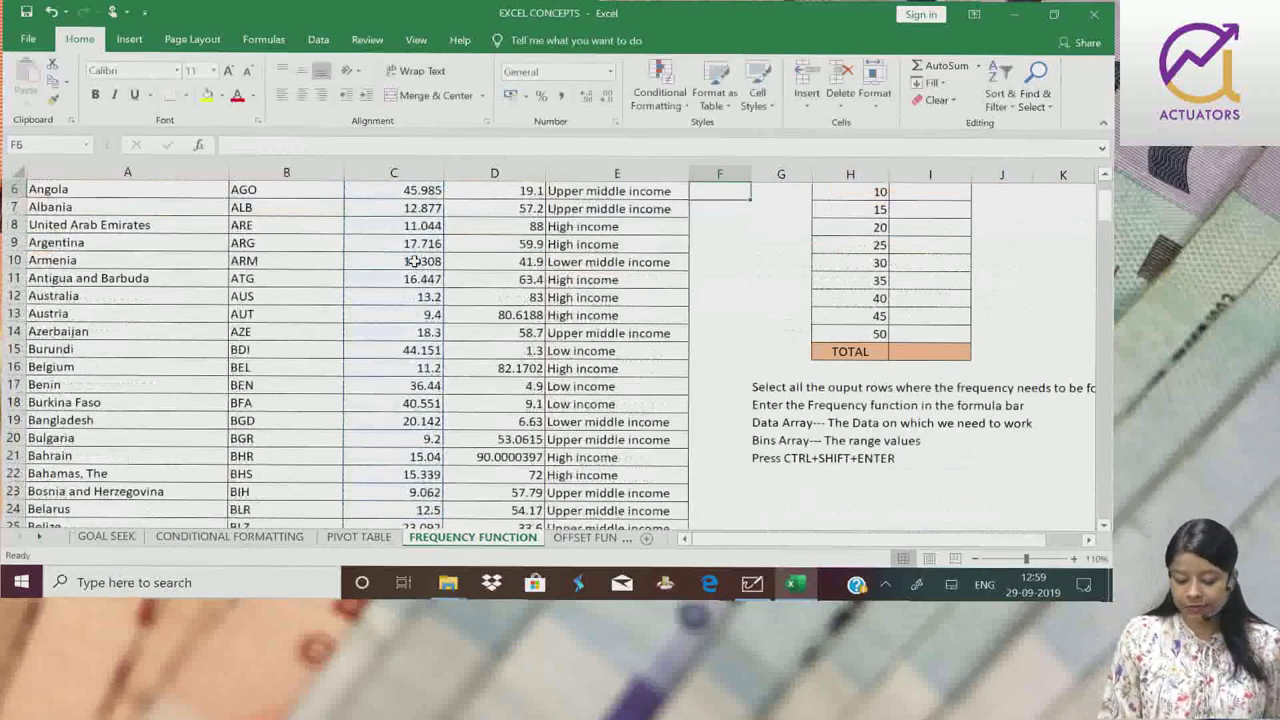
Clear the COUNT formula from cell F5.
key(Up)
key(Up)
scroll(413, 261, up, 1)
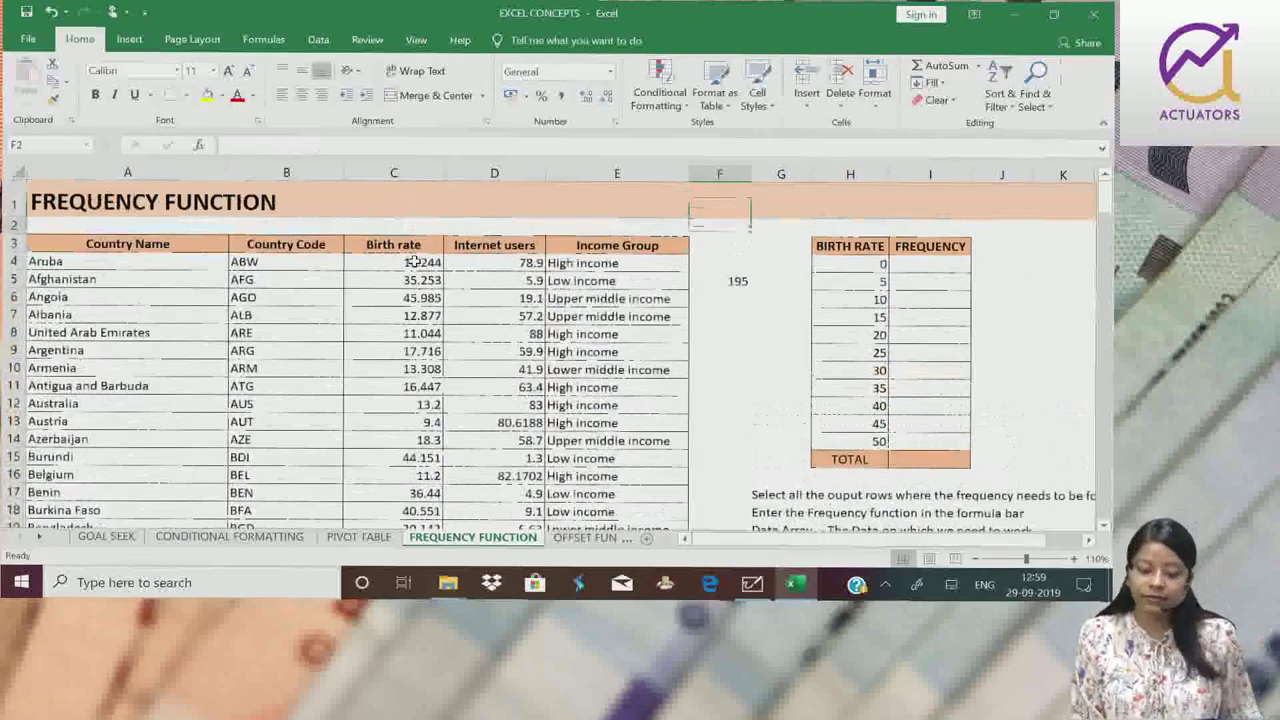
key(Down)
key(Delete)
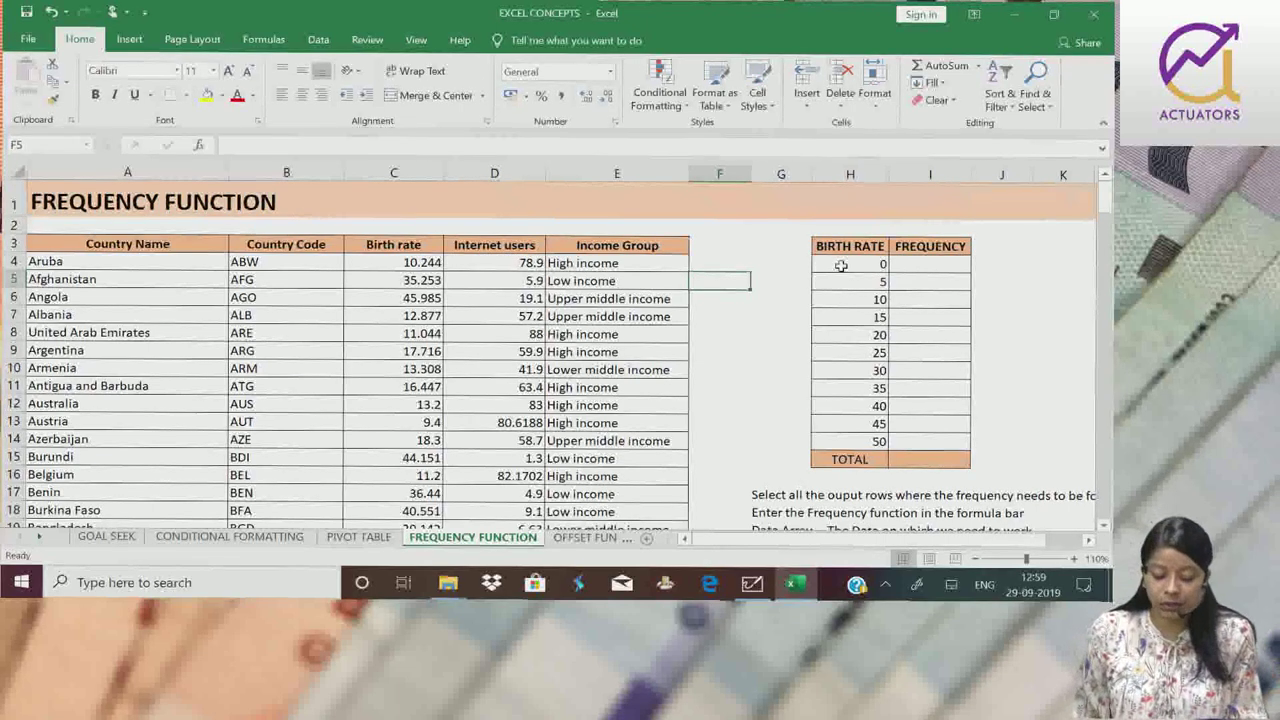
click(902, 262)
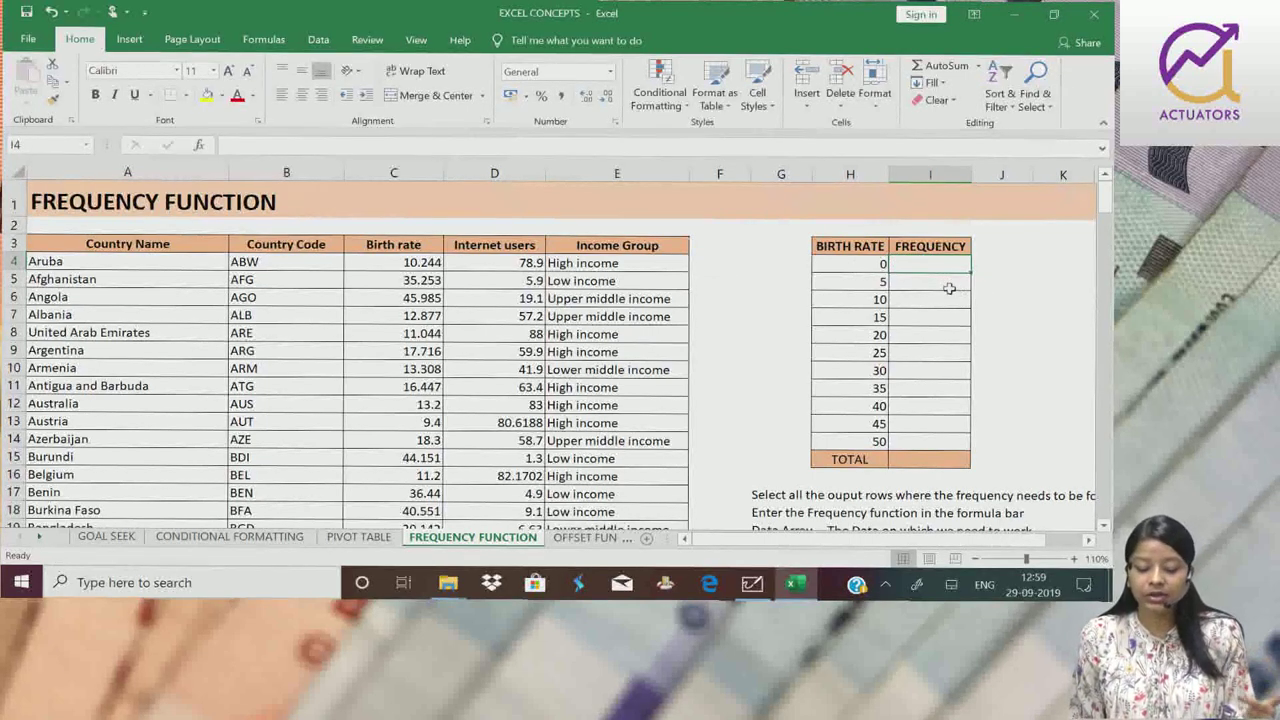
click(872, 266)
click(875, 283)
click(922, 284)
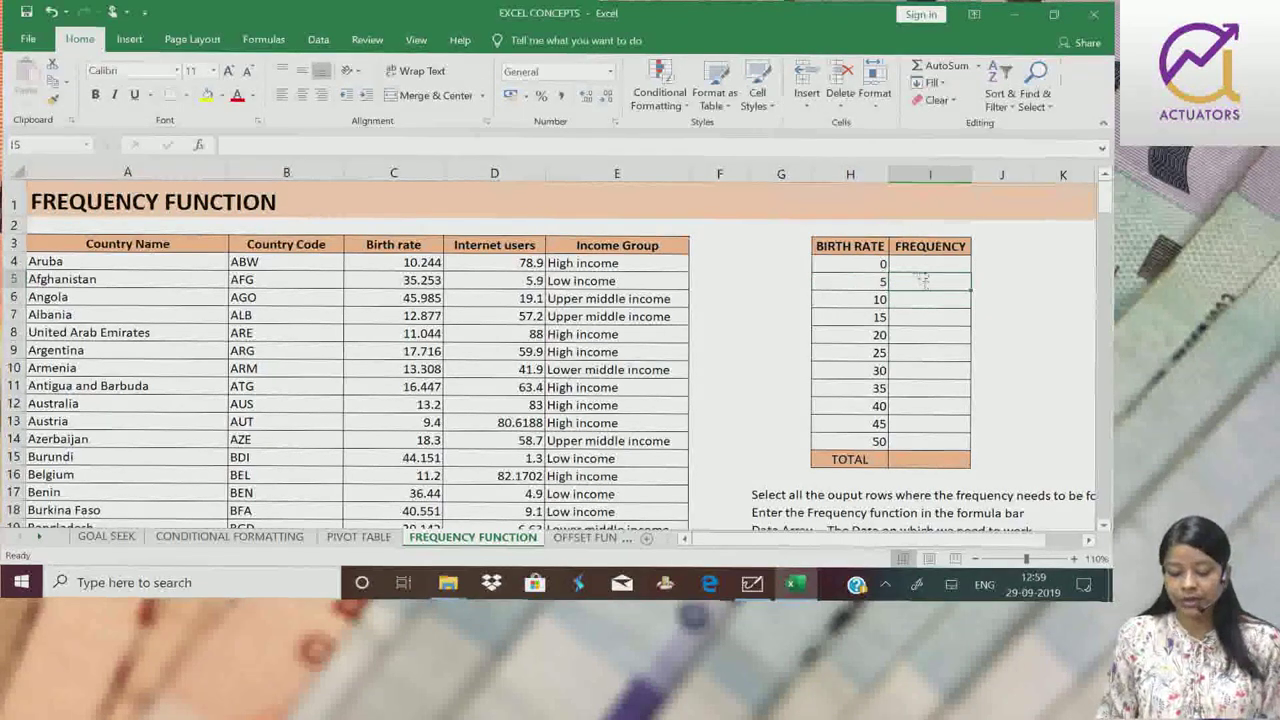
Begin a FREQUENCY formula across the output range I4:I14, with birth rates C4:C198 as the data array.
drag(914, 264, 930, 445)
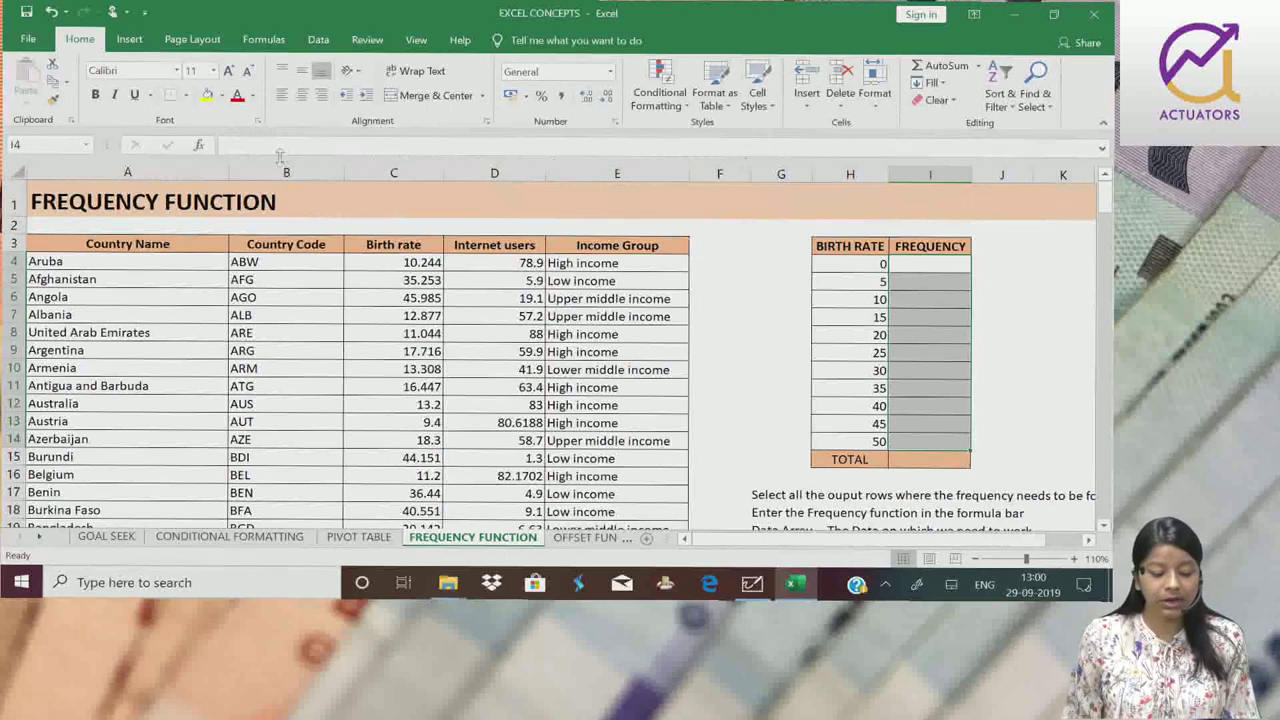
click(234, 149)
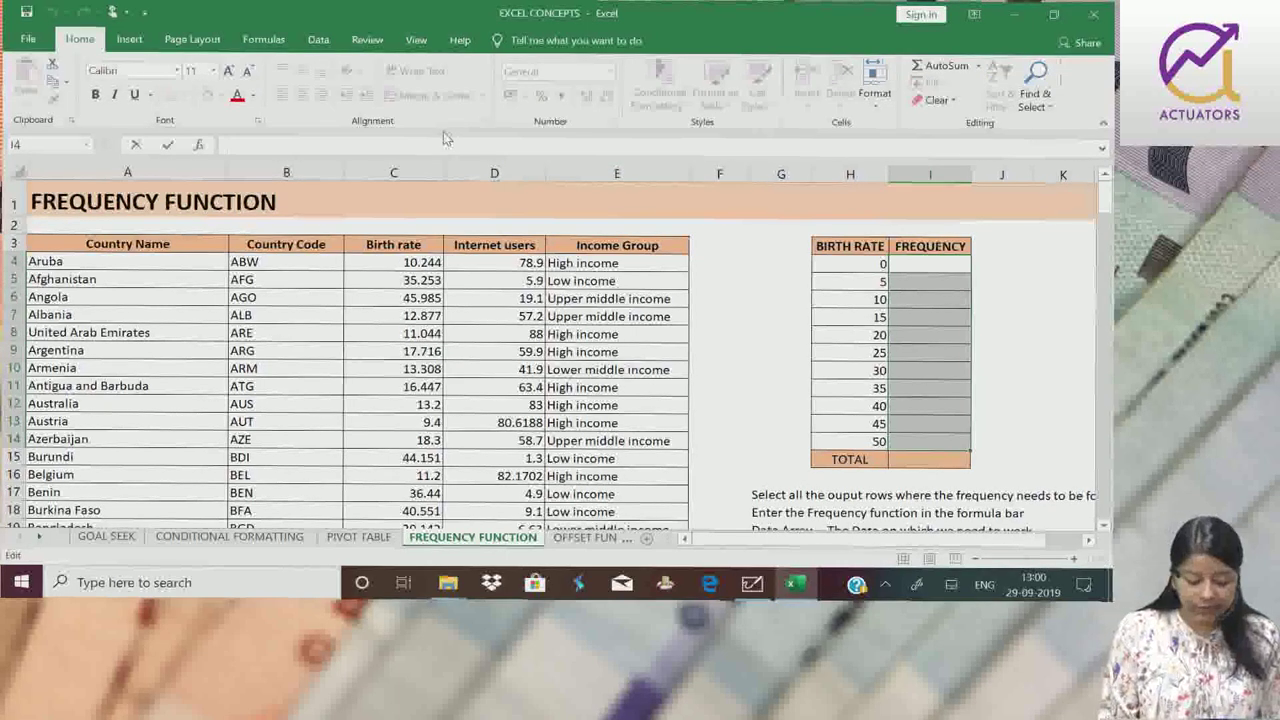
text(=FRE)
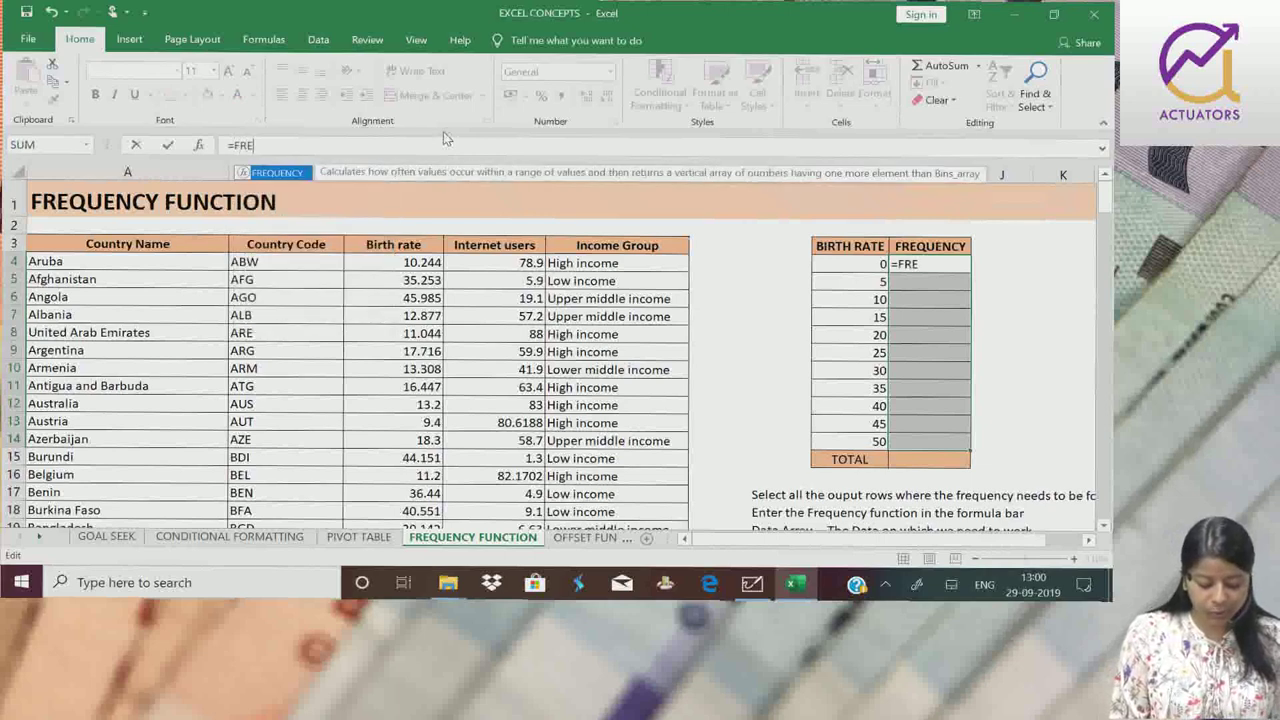
text(QUENCY)
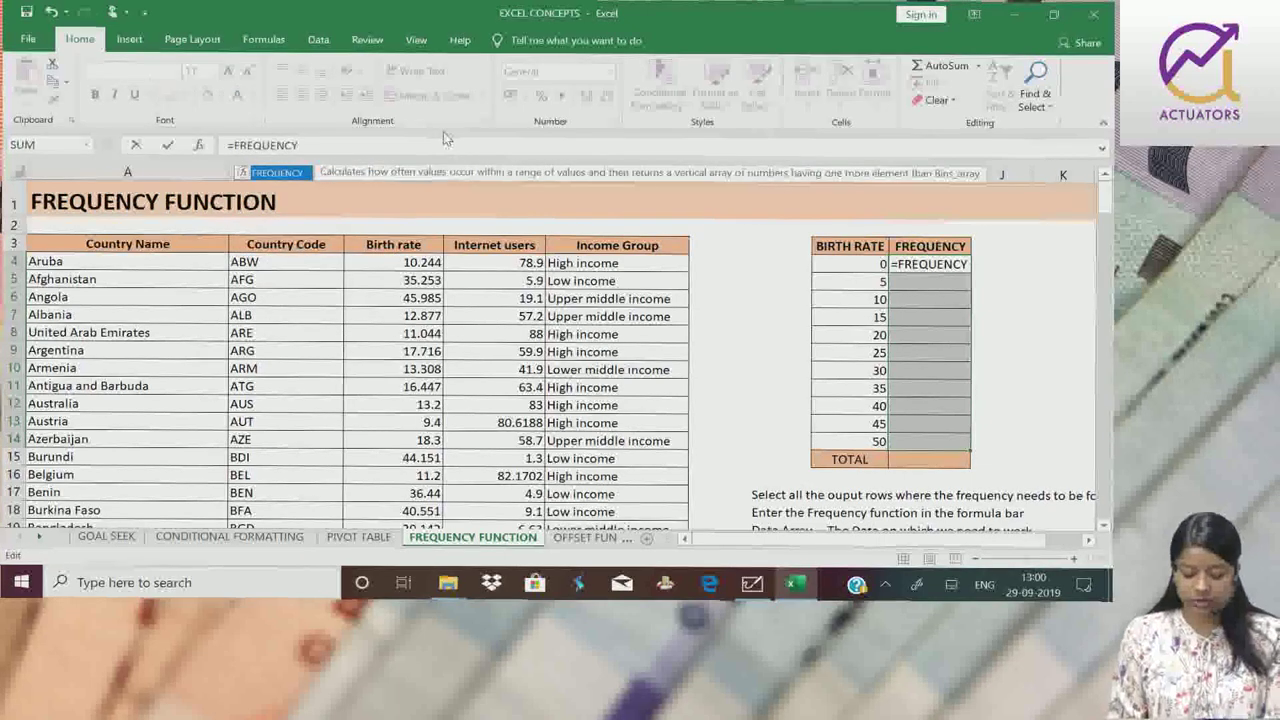
text(()
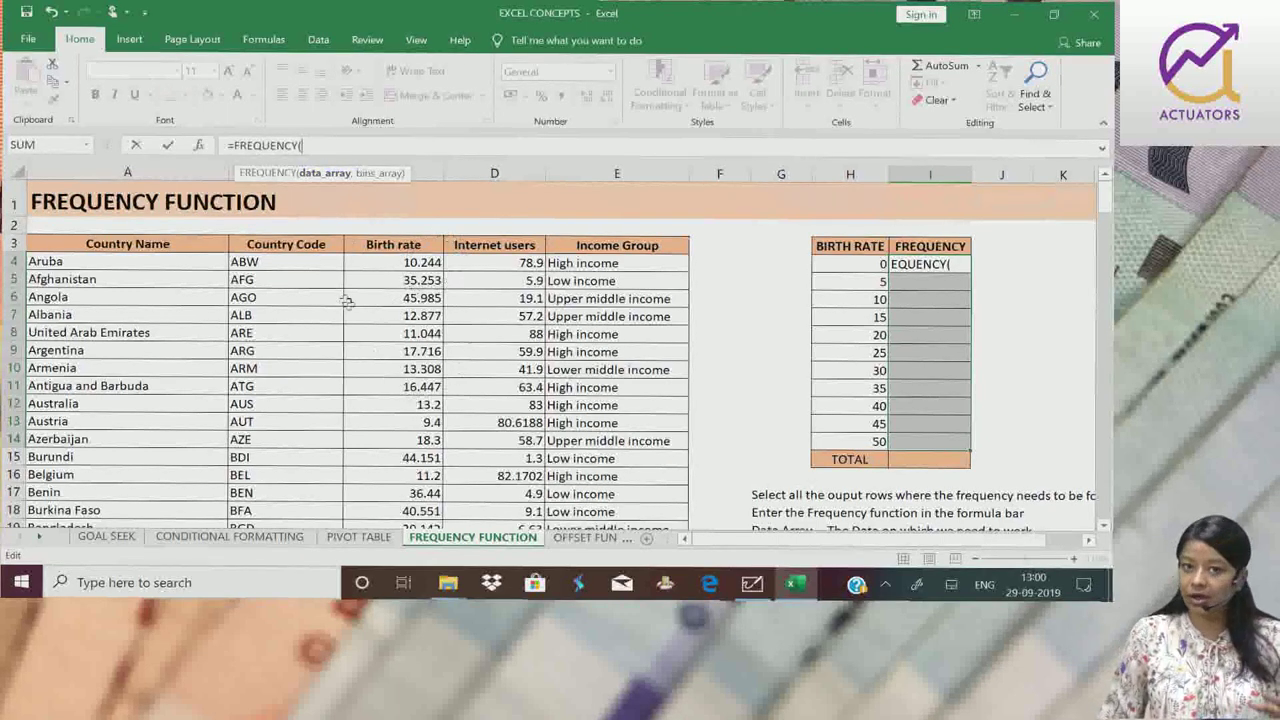
click(385, 260)
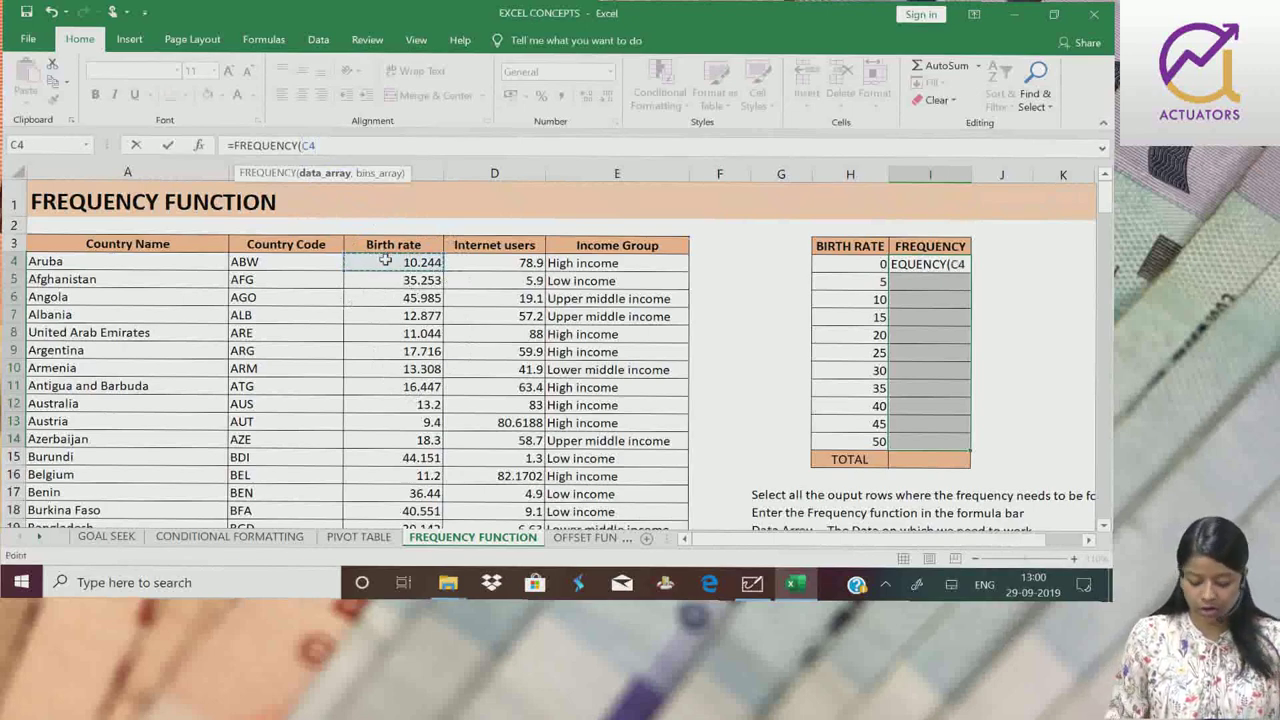
key(ctrl+shift+Down)
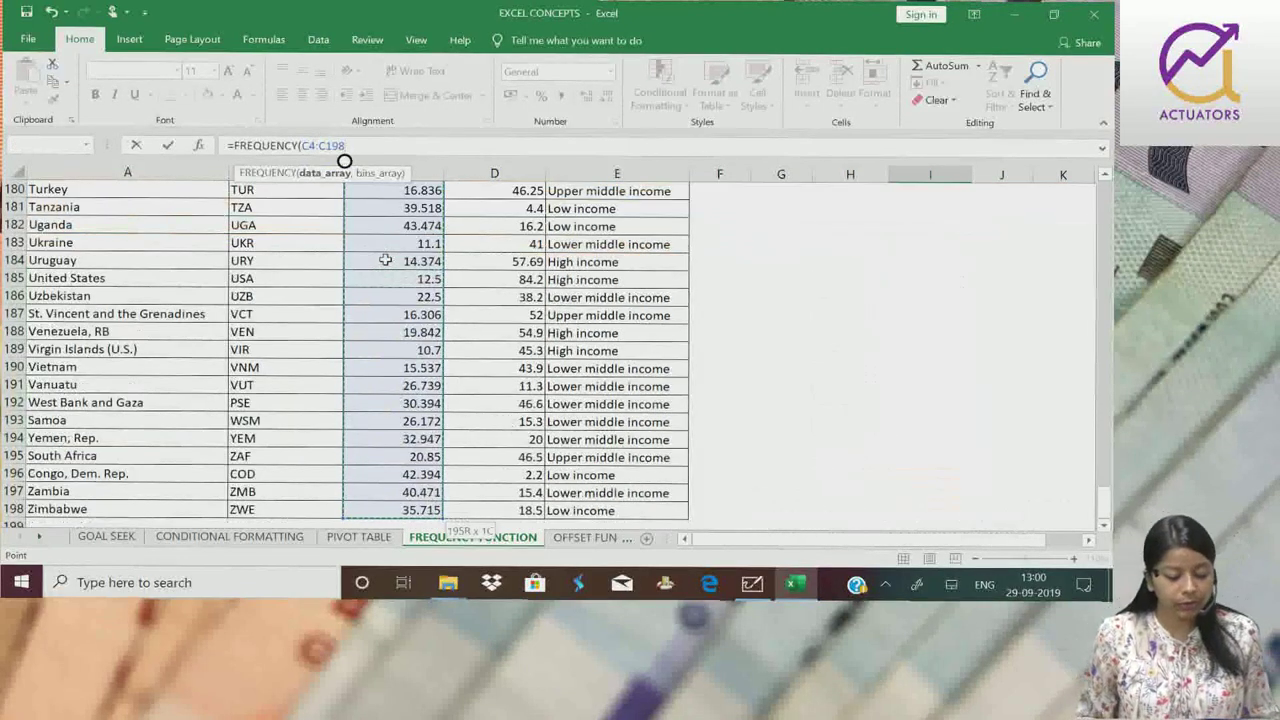
key(ctrl+BackSpace)
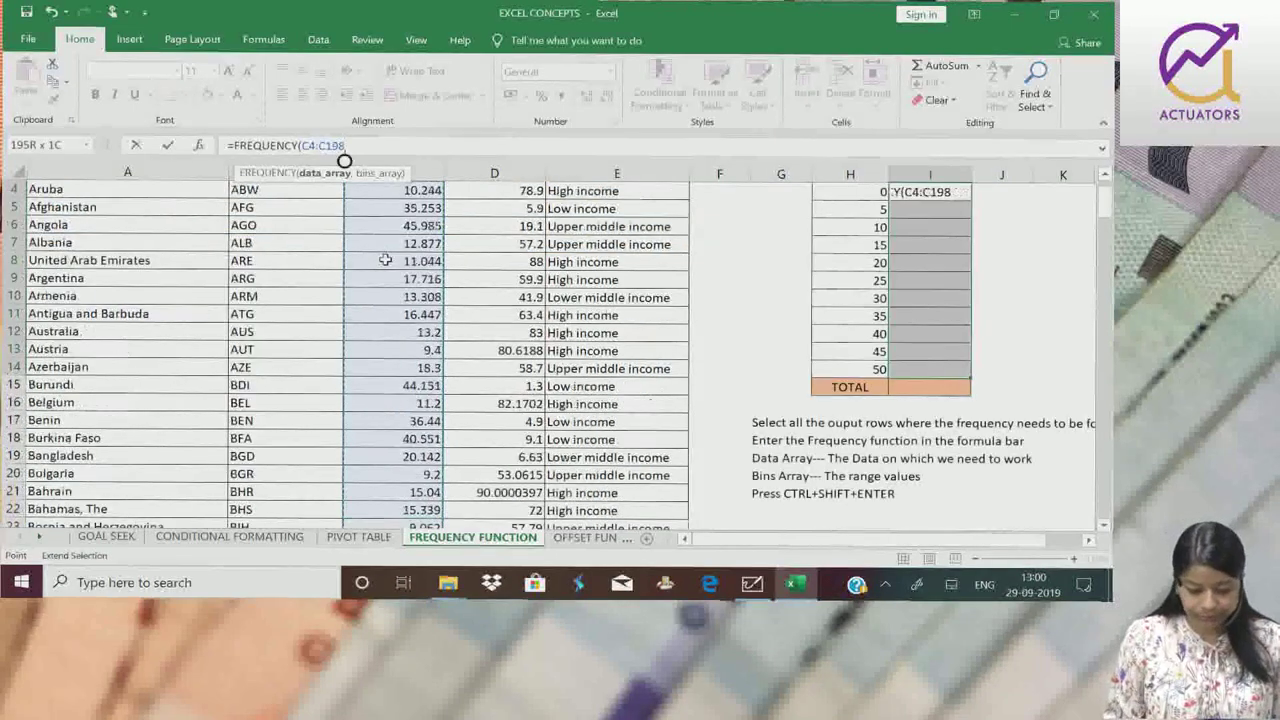
text(,)
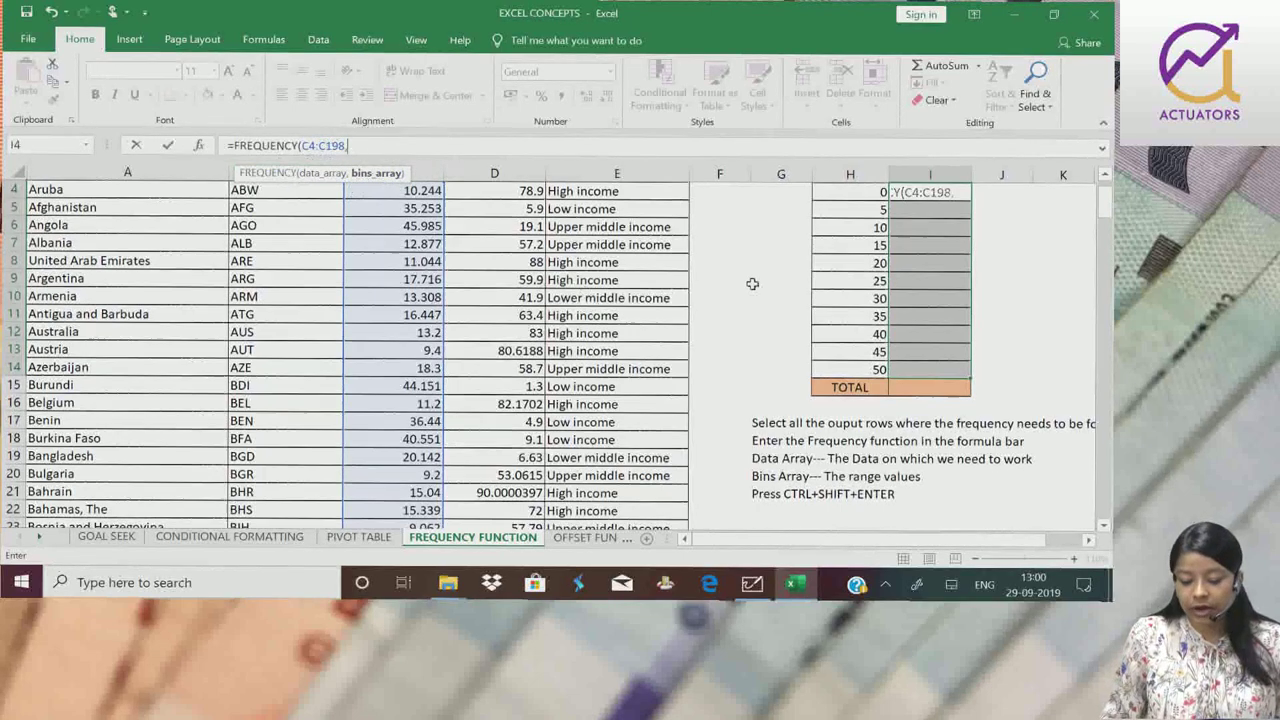
Complete the FREQUENCY formula with H4:H14 as the bins array and enter it as an array formula.
scroll(760, 284, up, 1)
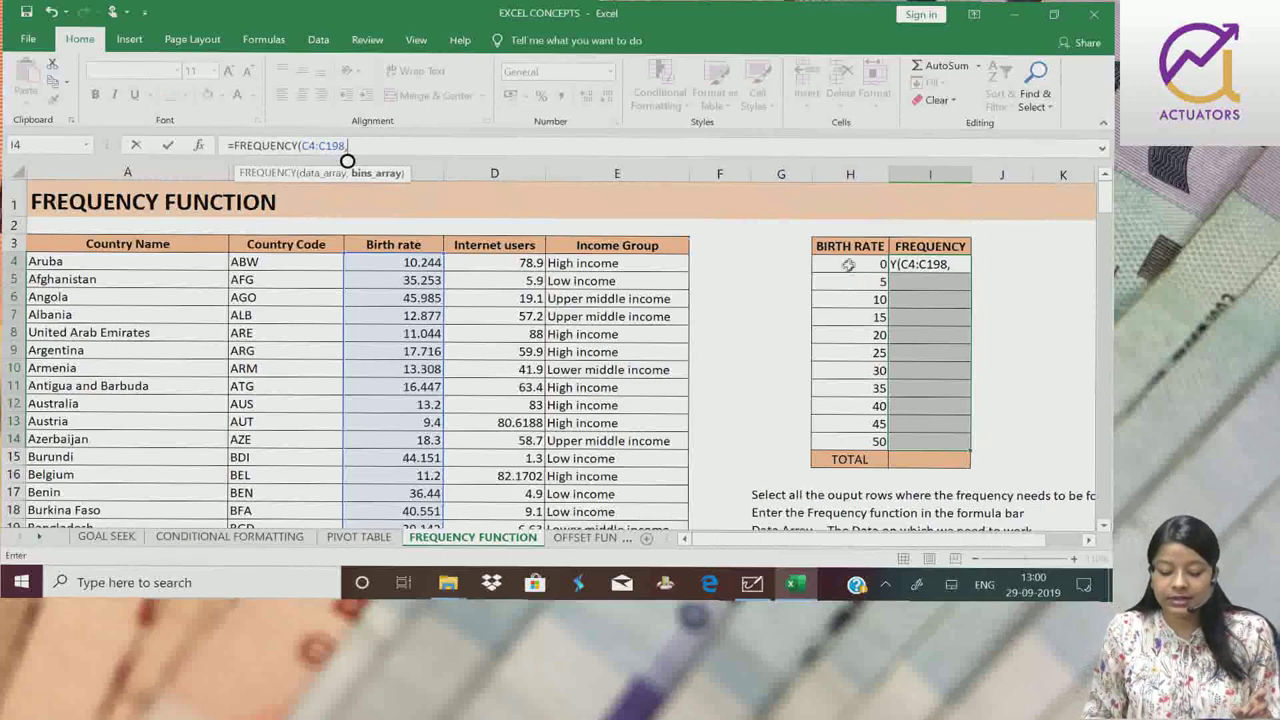
drag(848, 265, 873, 441)
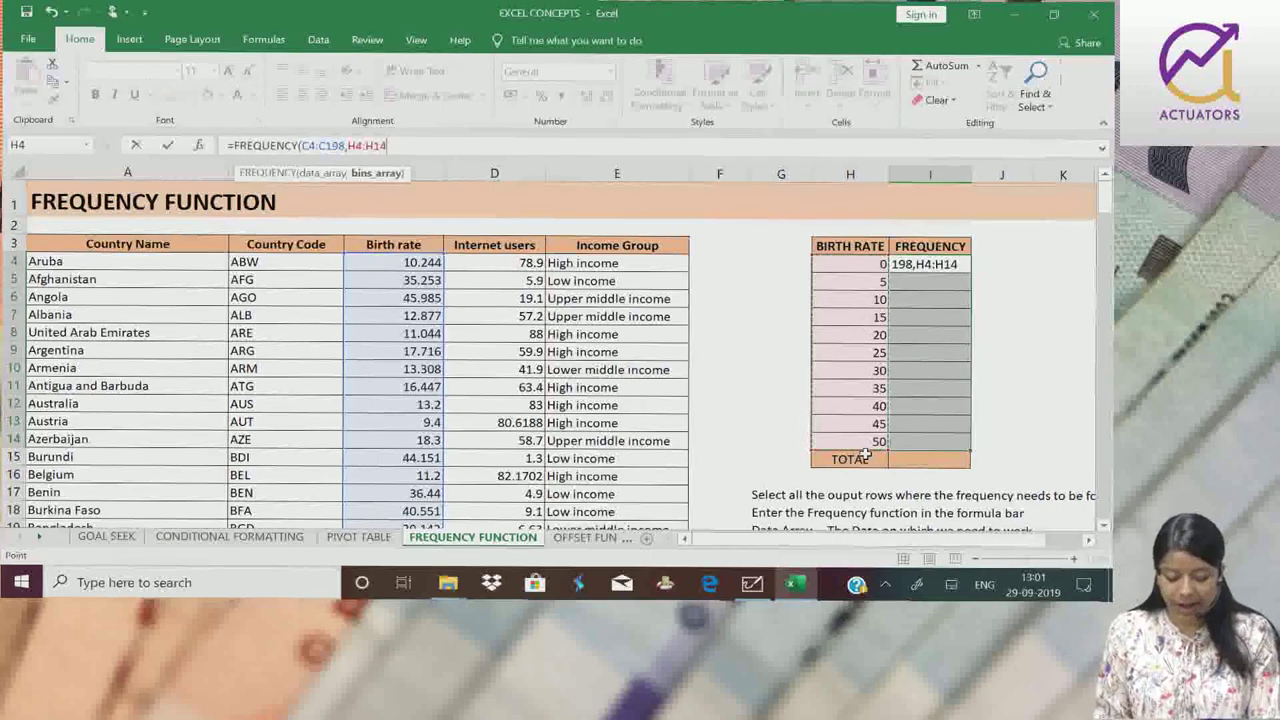
text())
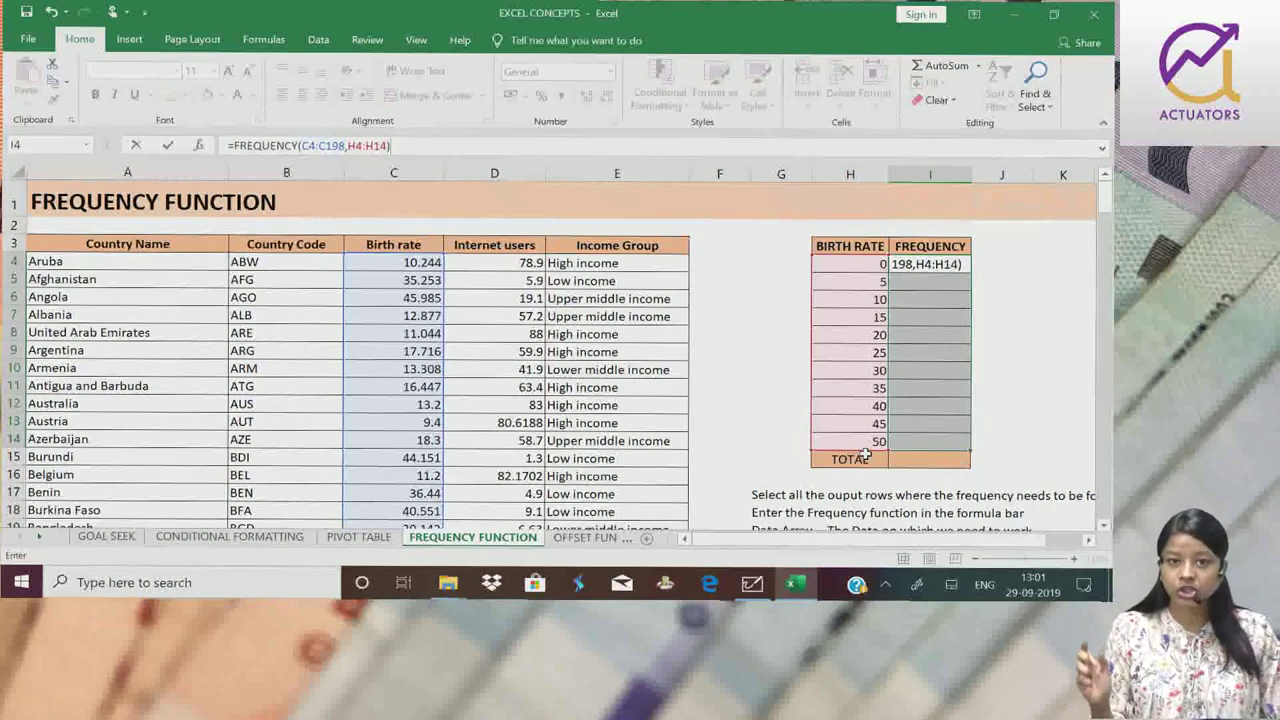
key(ctrl+shift+Return)
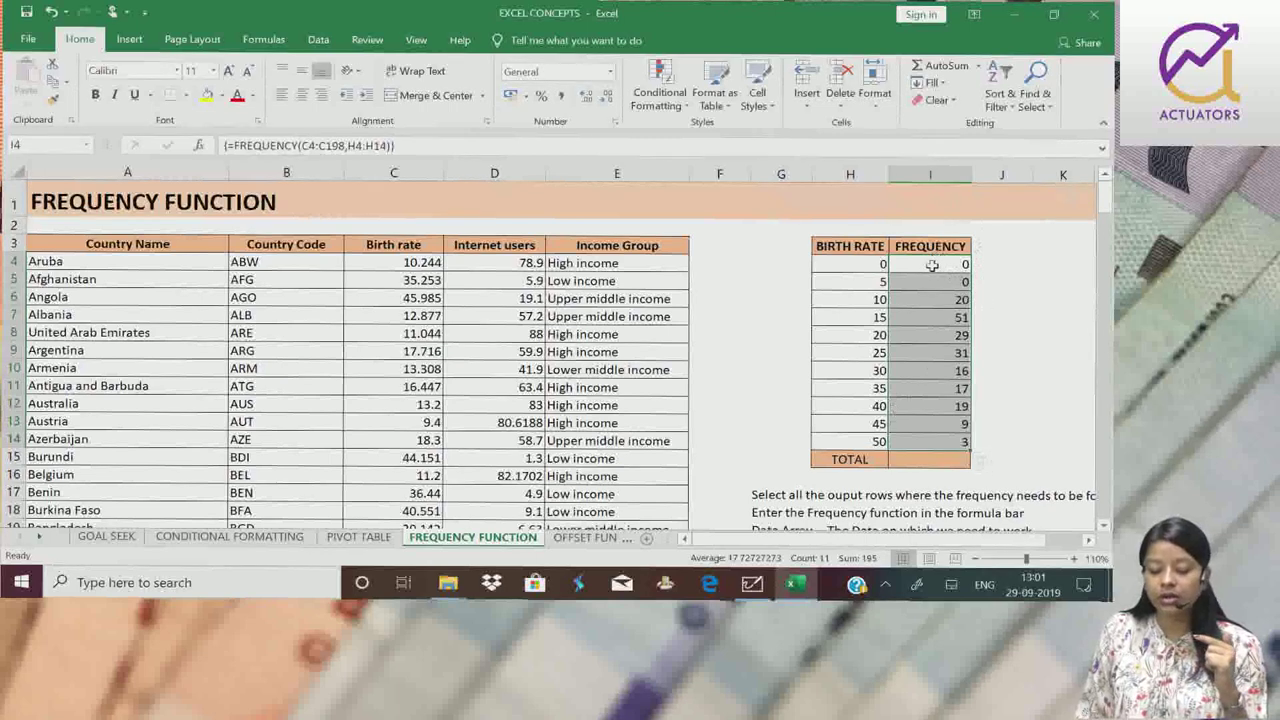
Check the frequency results in I4:I14, including the sum of the range and the array formula behind them.
drag(937, 264, 952, 449)
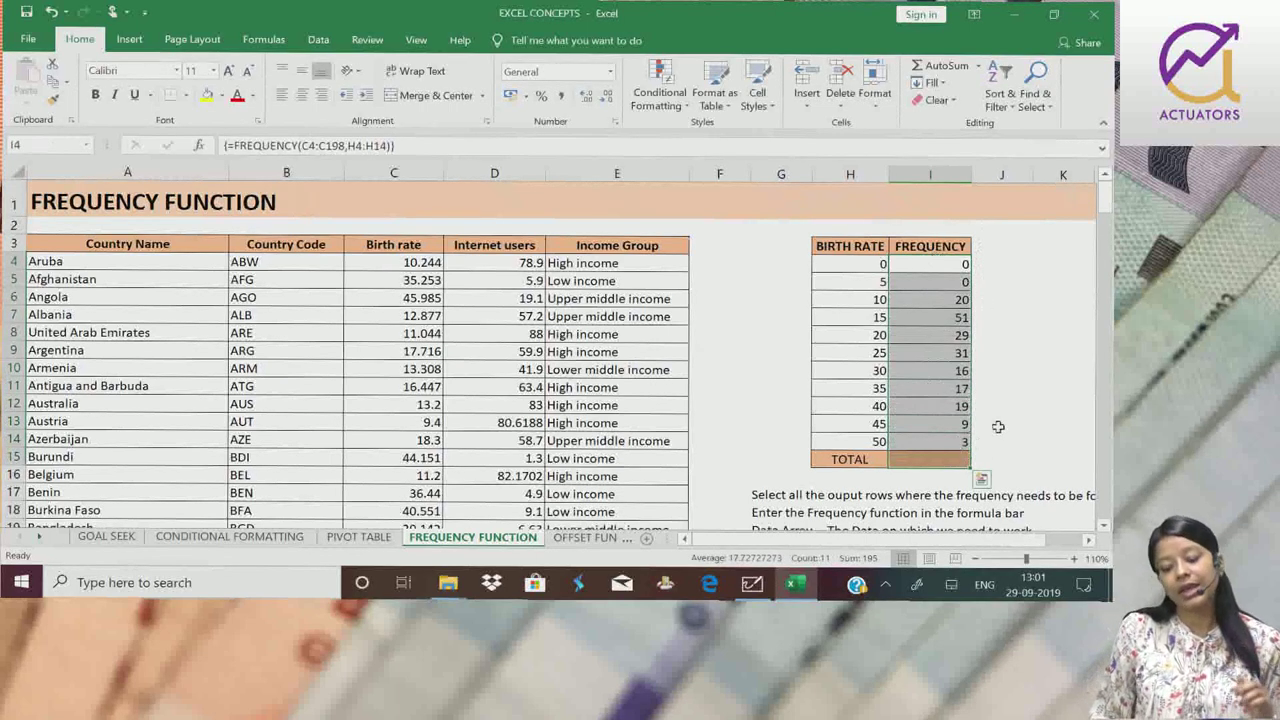
click(996, 426)
drag(930, 264, 935, 442)
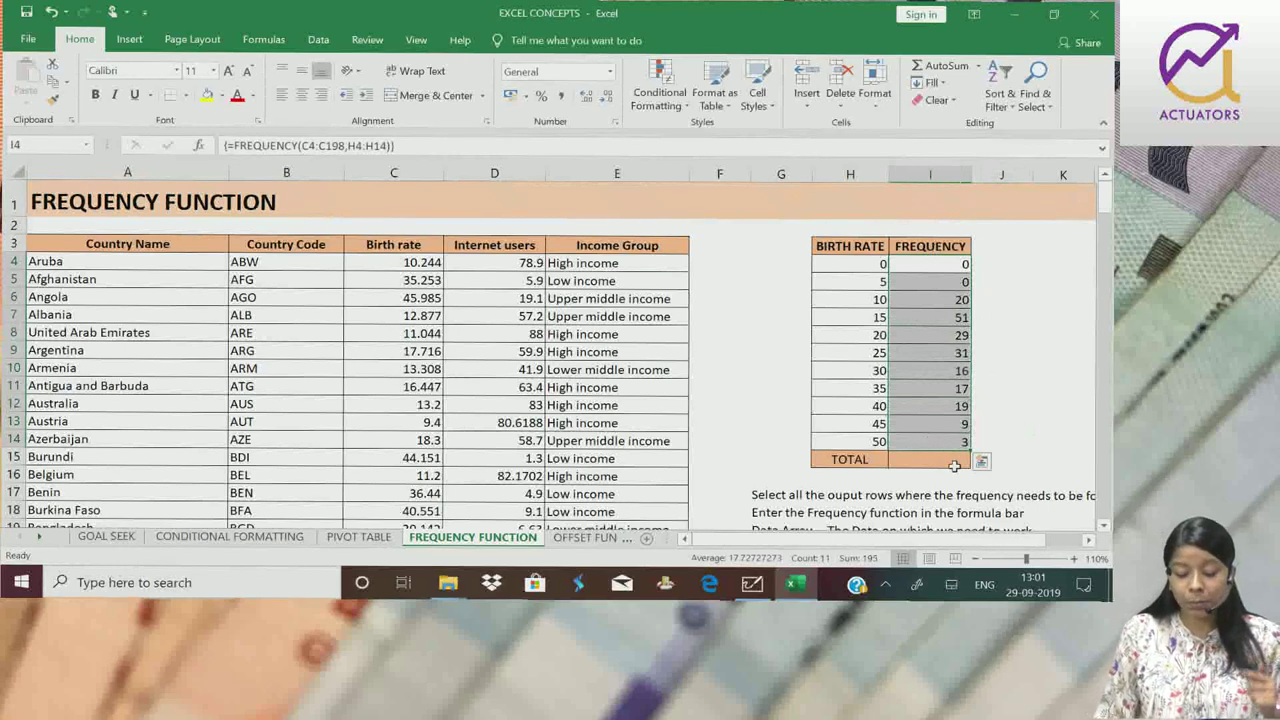
click(955, 461)
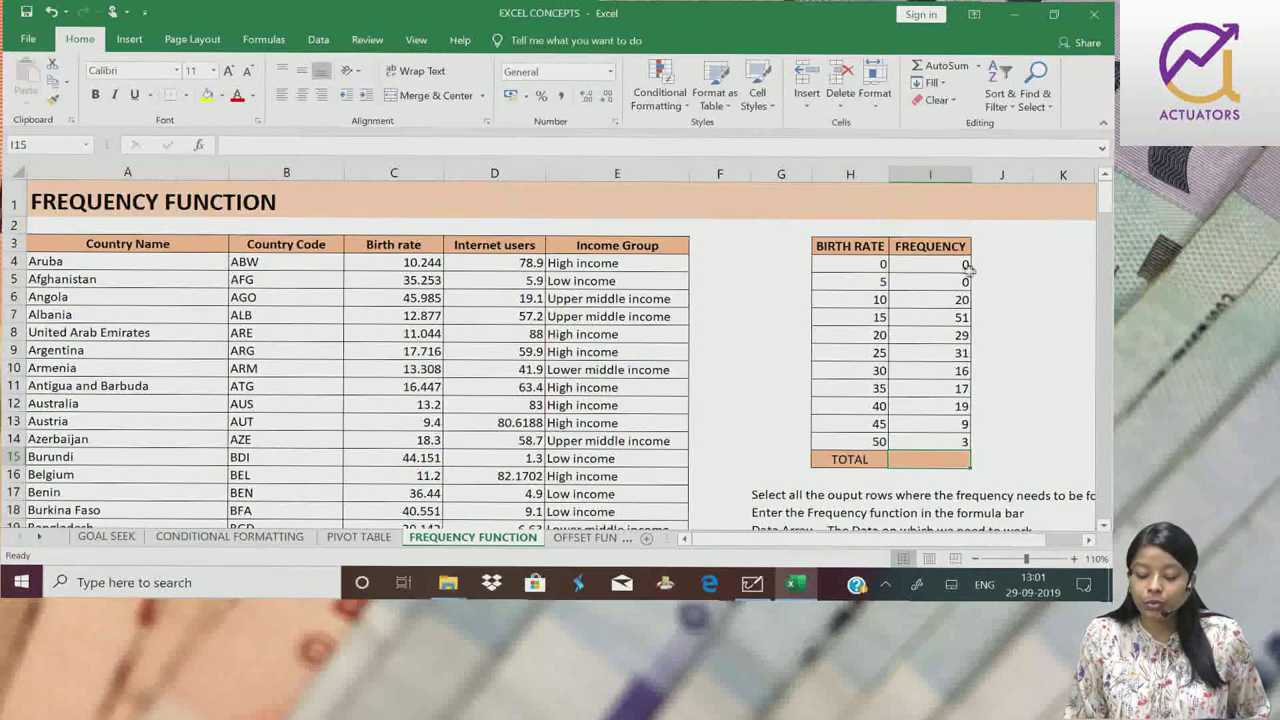
drag(945, 268, 955, 441)
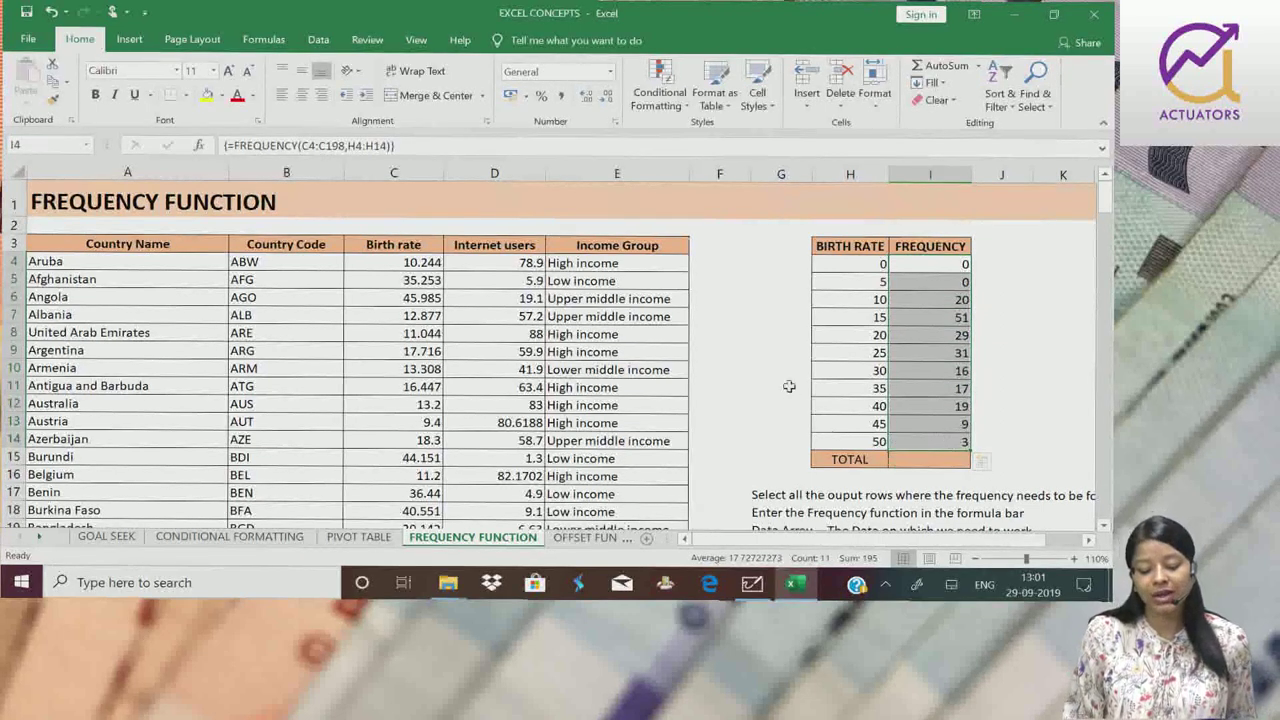
click(765, 334)
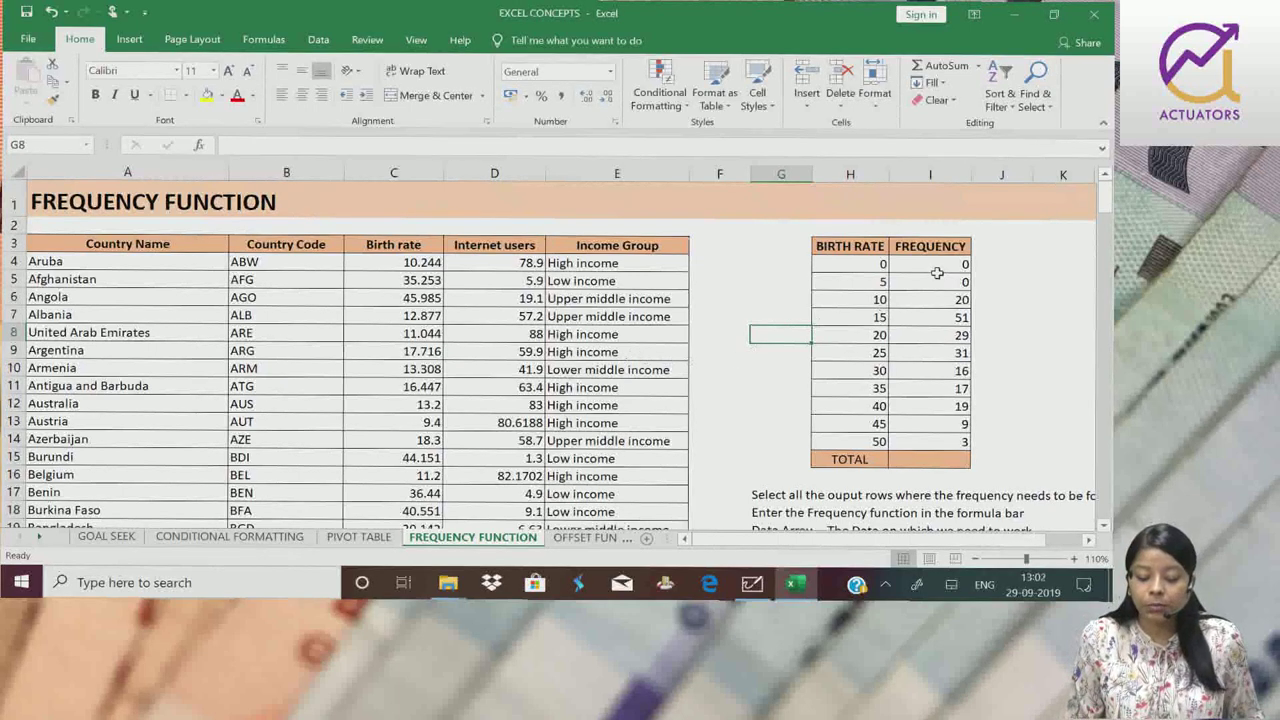
drag(930, 266, 910, 436)
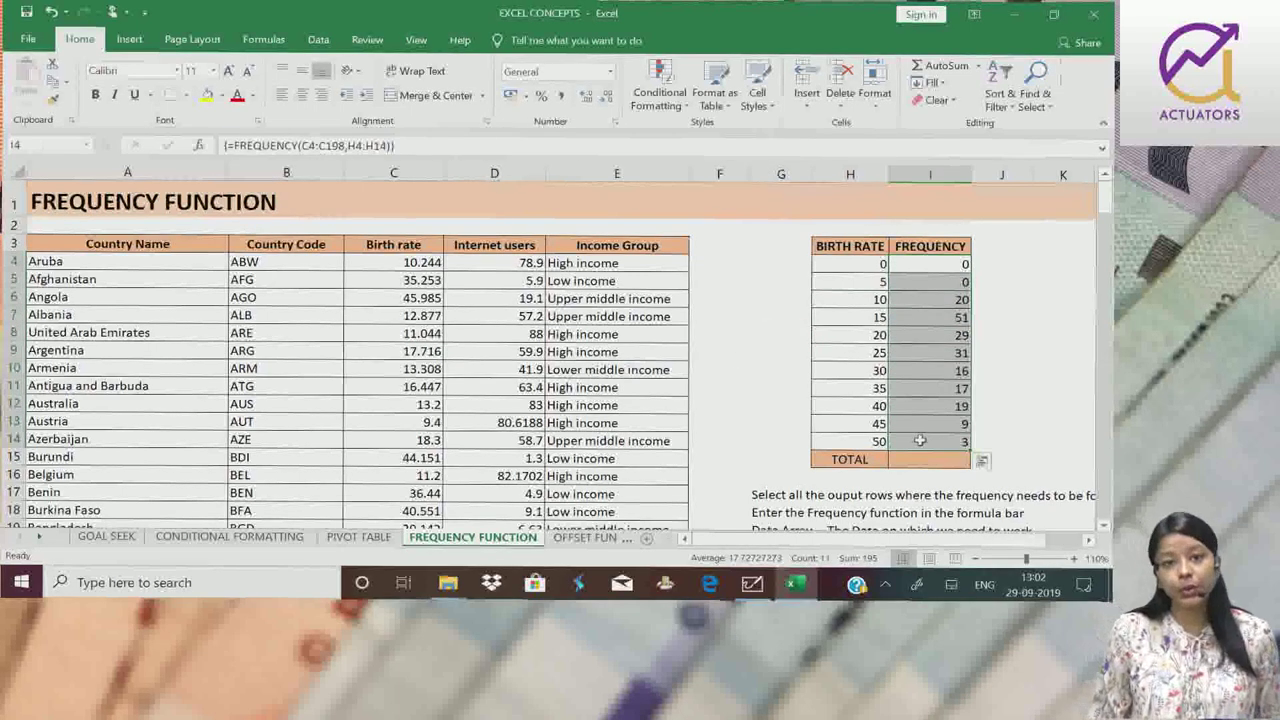
click(933, 466)
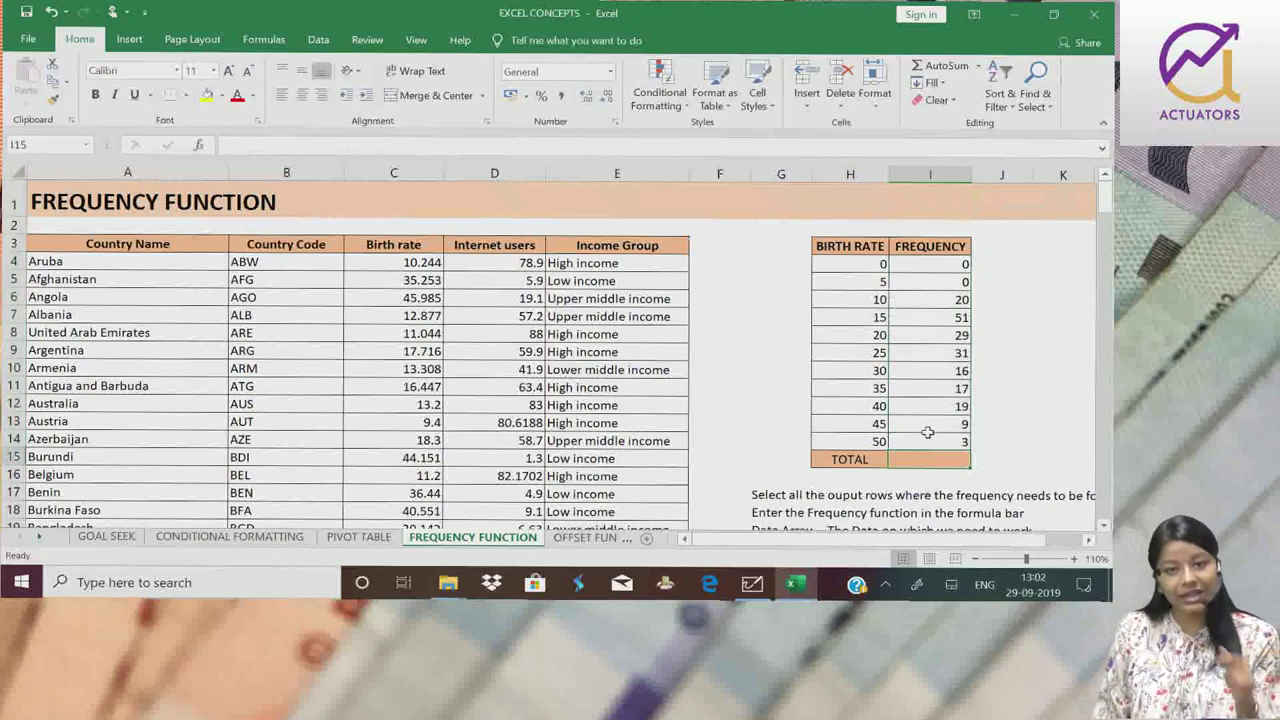
click(948, 268)
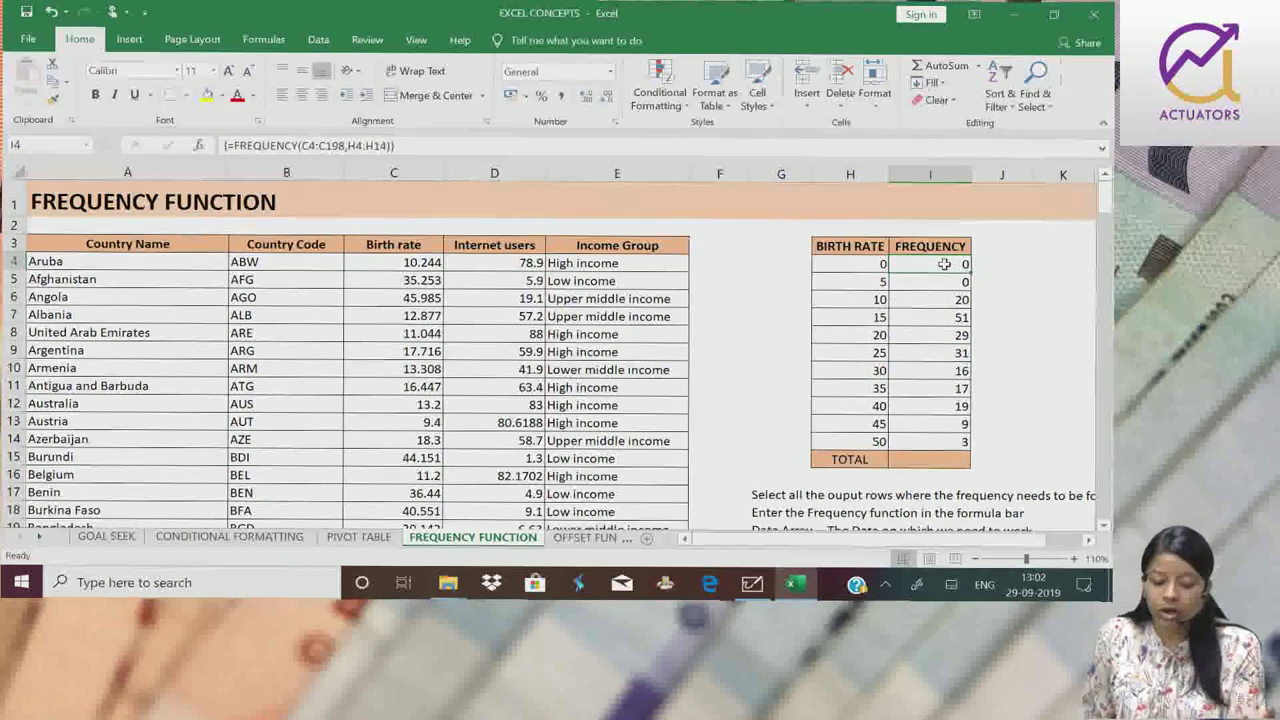
Examine how the frequencies in I6 and I7 relate to the birth rate bins 5 to 10 and 10 to 15.
click(947, 299)
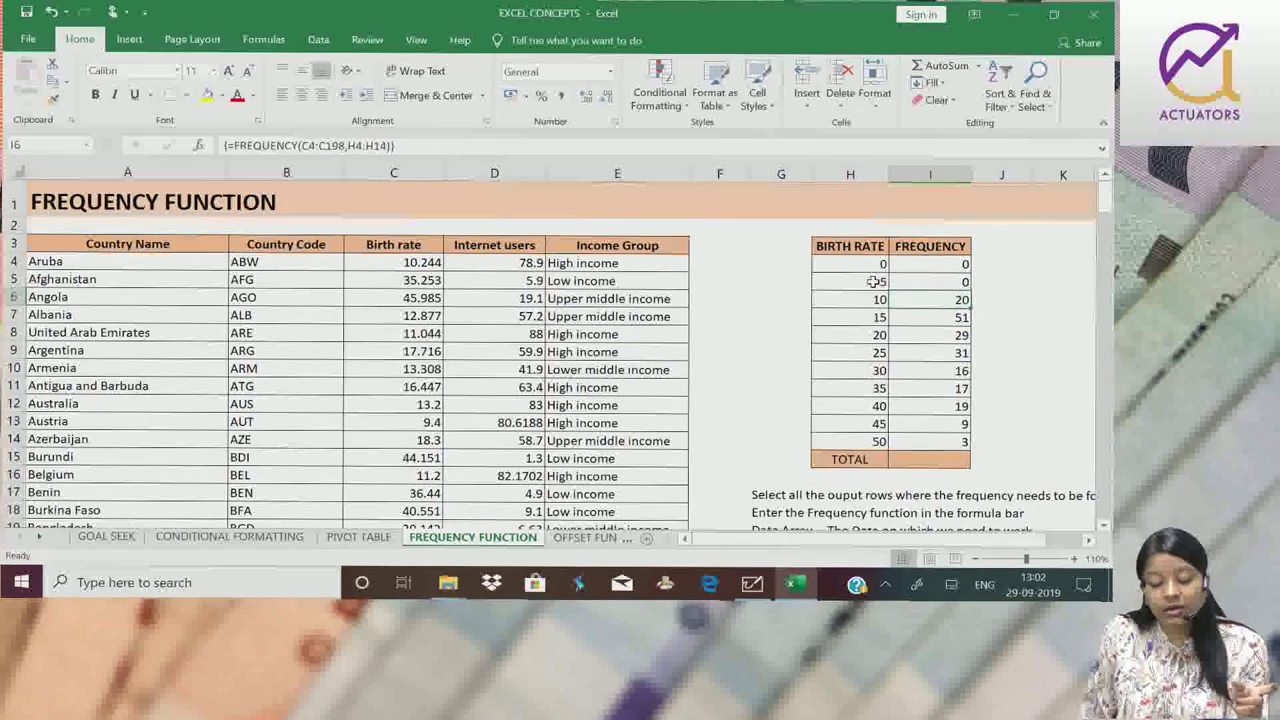
drag(880, 281, 872, 300)
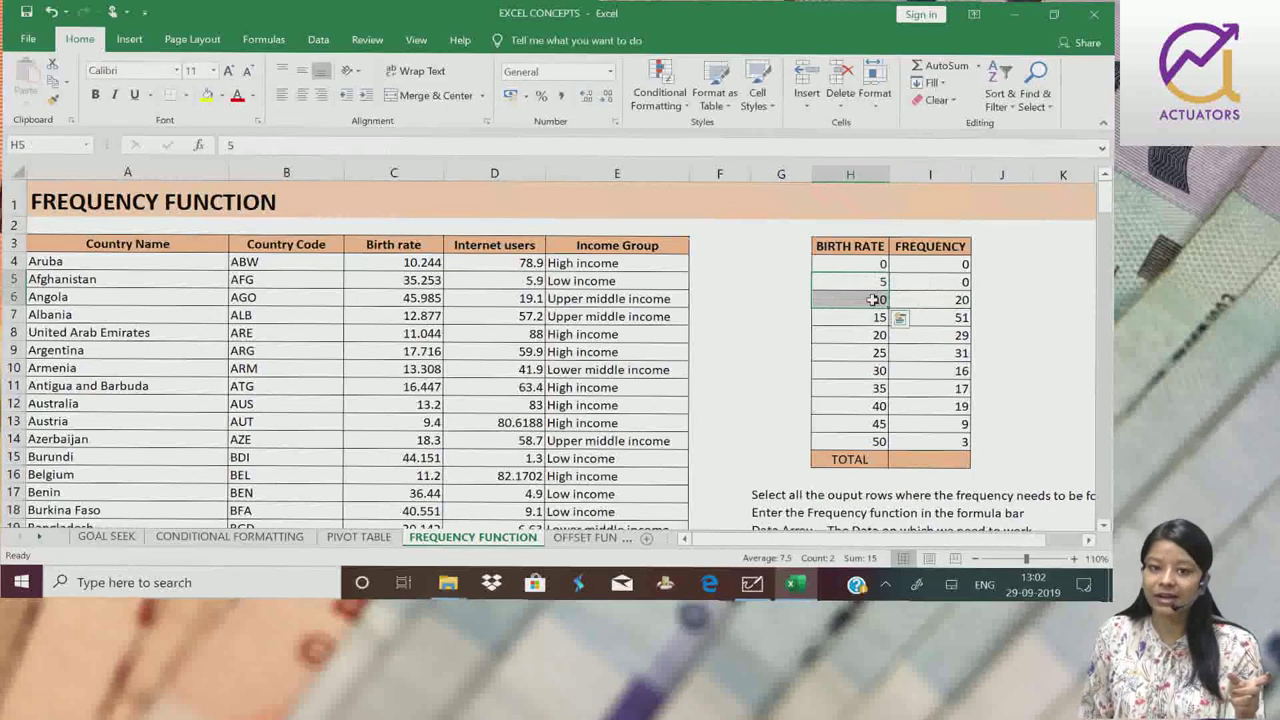
click(965, 317)
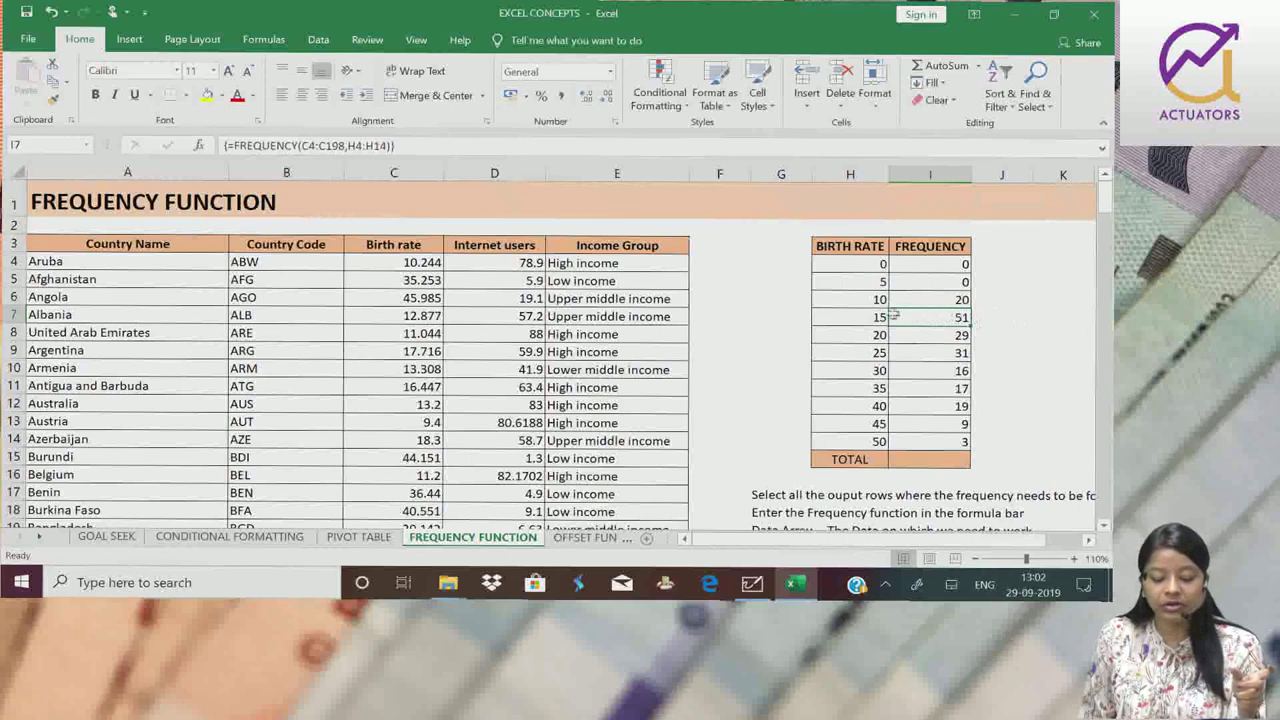
drag(868, 300, 865, 314)
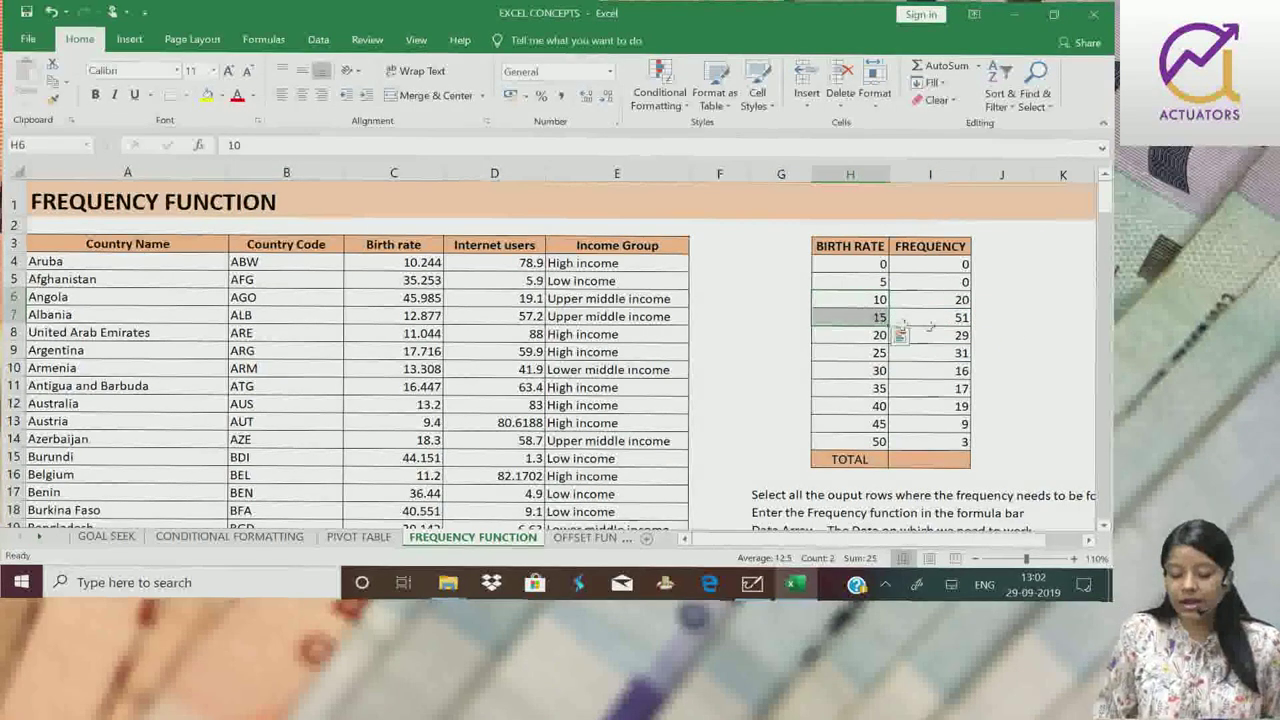
Total the frequencies I4:I14 with a SUM formula in the TOTAL row, cell I15.
click(950, 458)
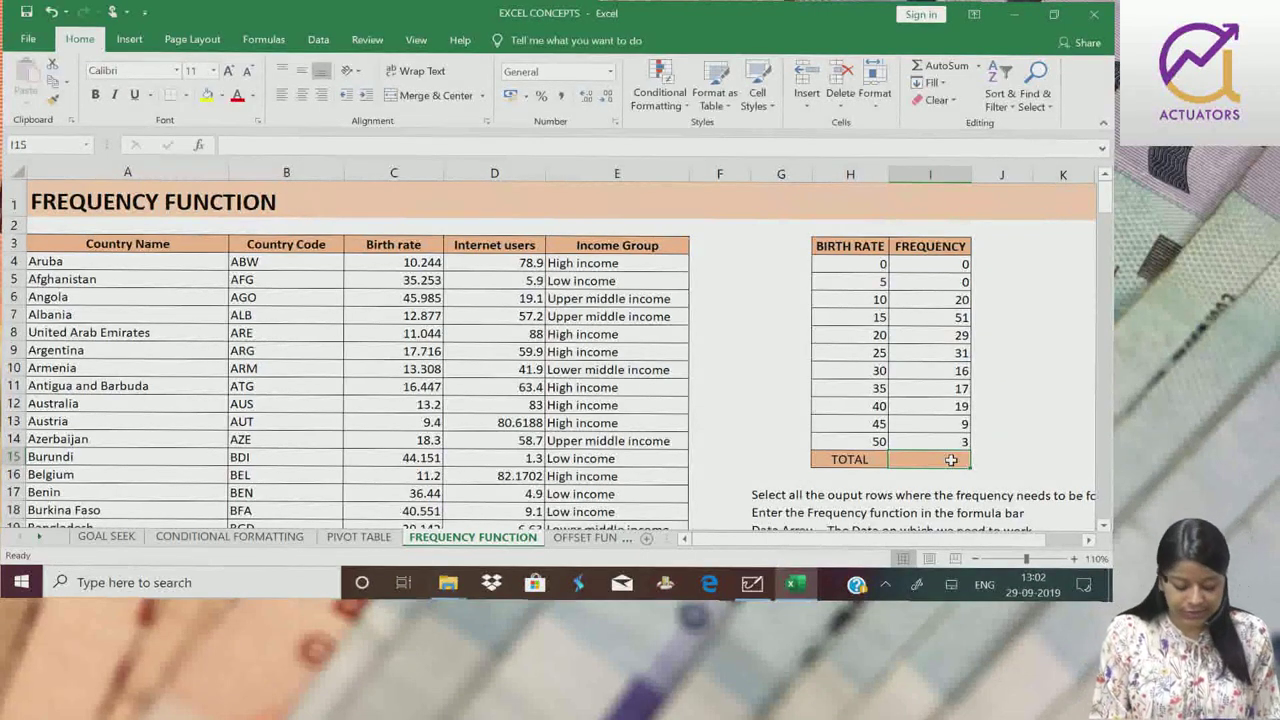
text(=sum)
key(Tab)
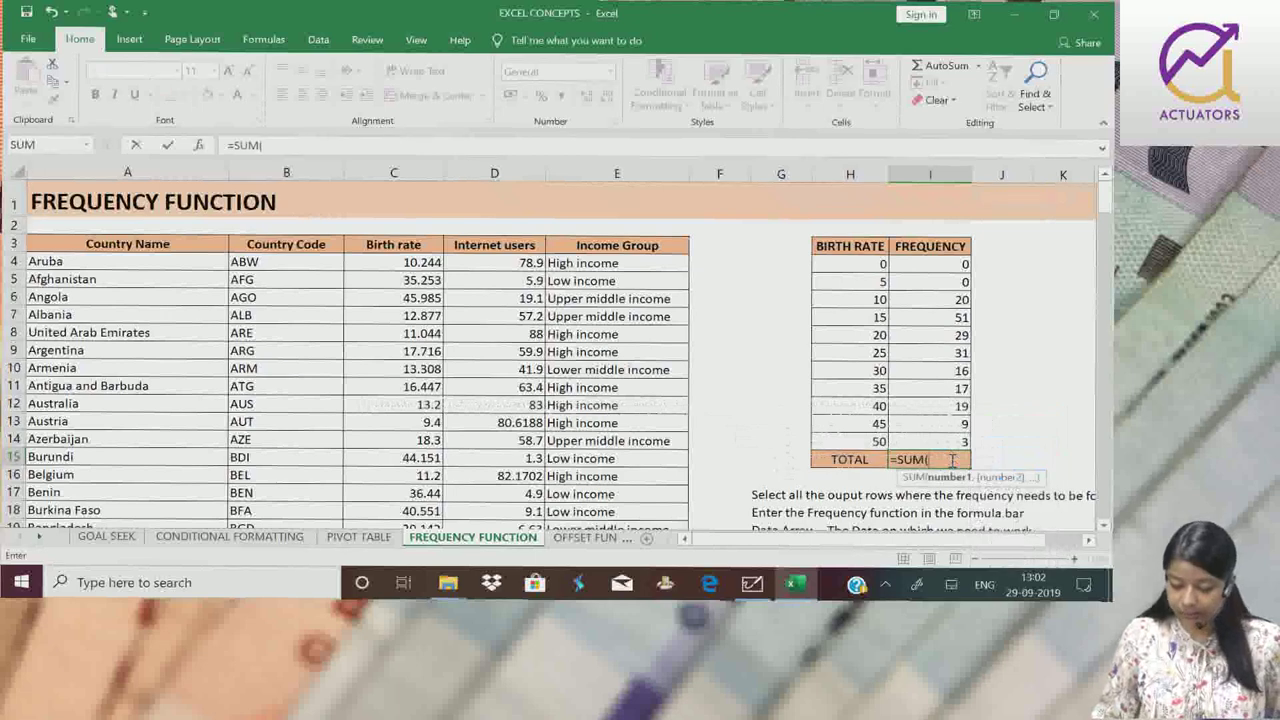
drag(950, 264, 955, 450)
key(Return)
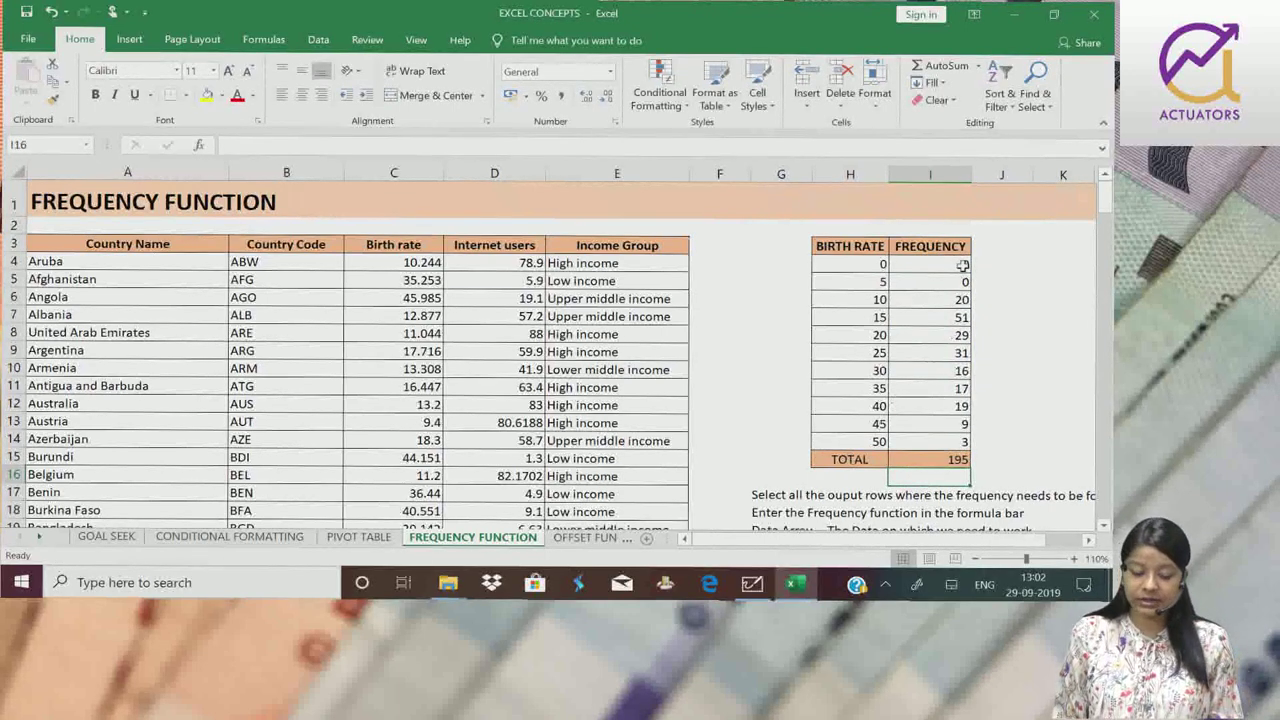
Rewrite the FREQUENCY formula in cell I4 alone, with birth rates C4:C198 as the data array.
drag(965, 265, 949, 440)
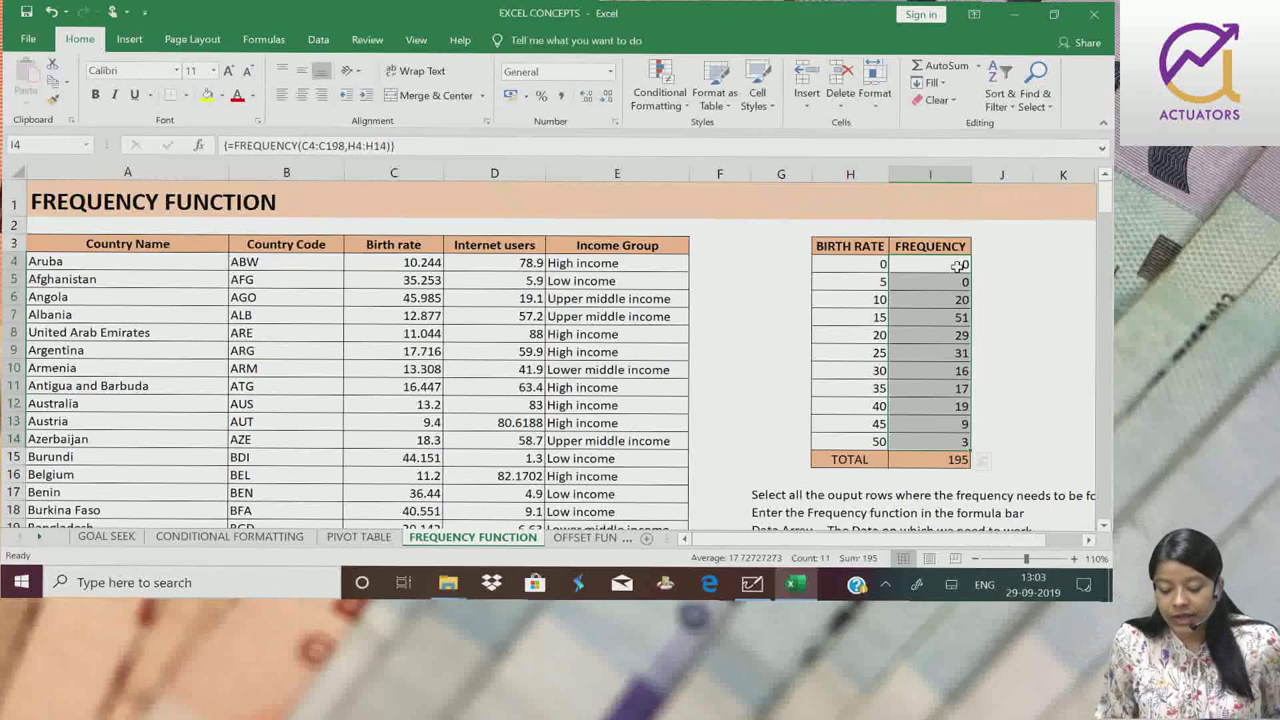
click(958, 265)
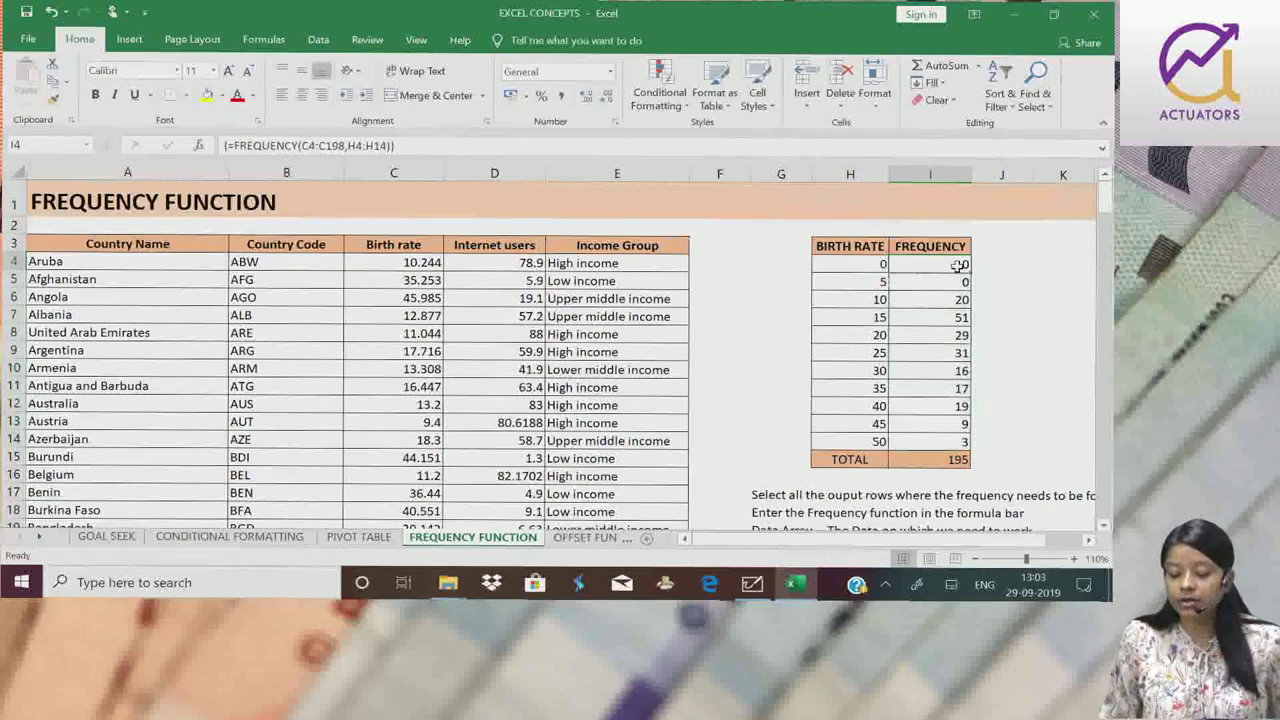
key(F2)
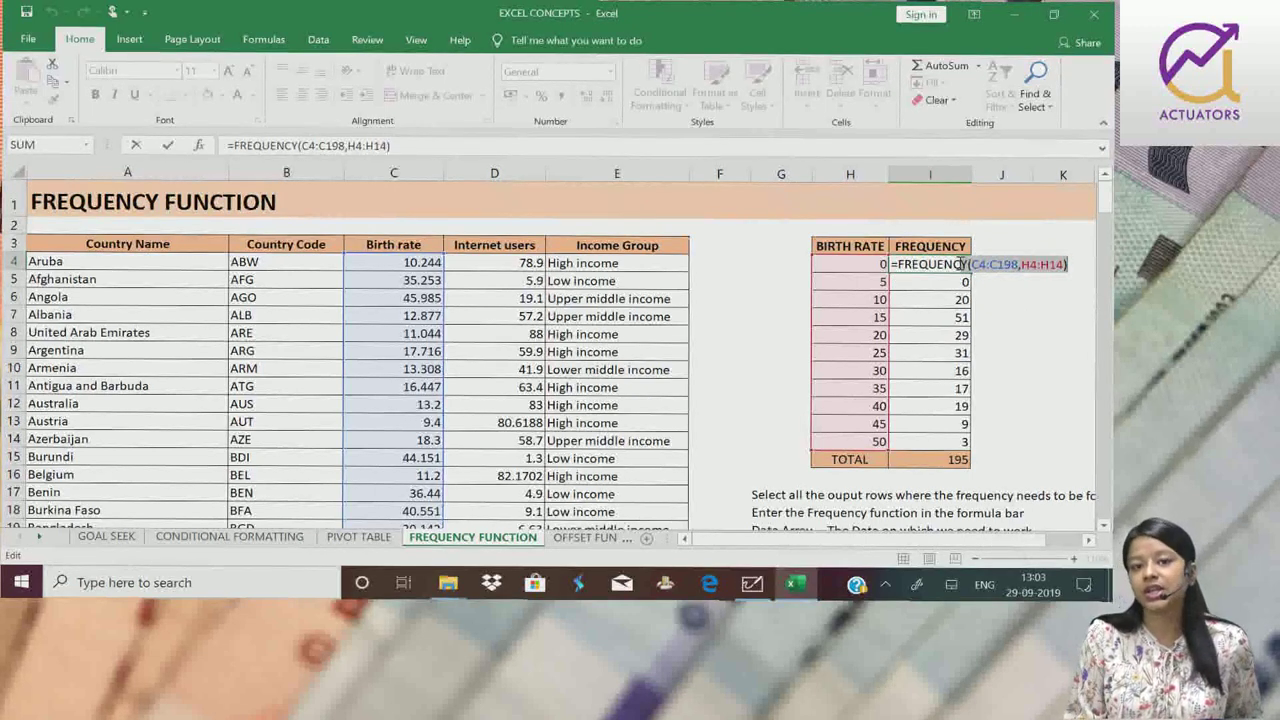
key(BackSpace)
key(BackSpace)
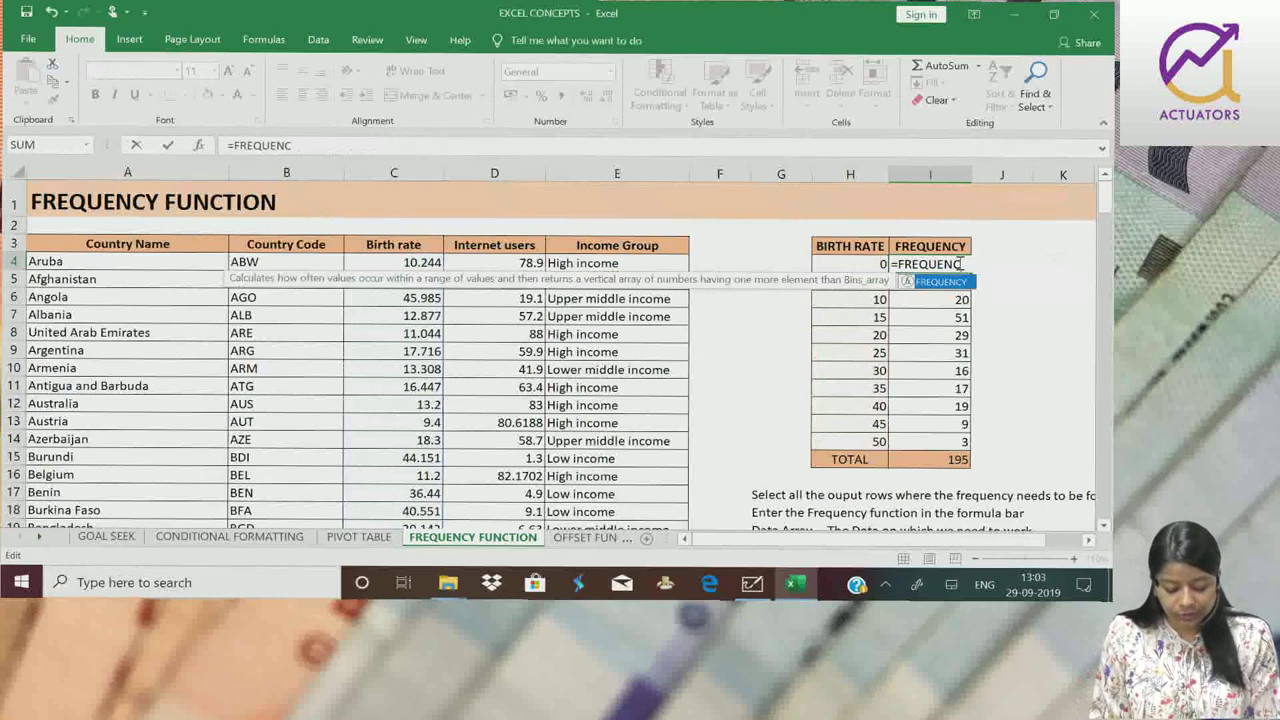
text(Y()
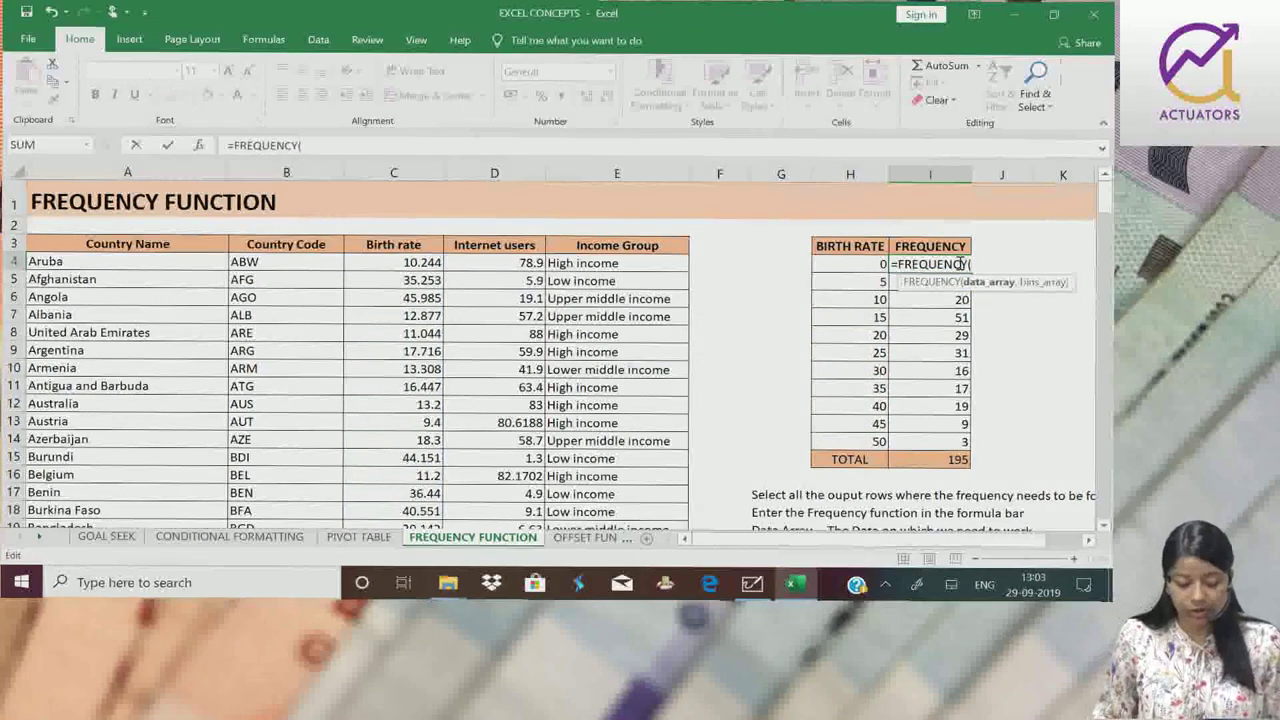
click(395, 264)
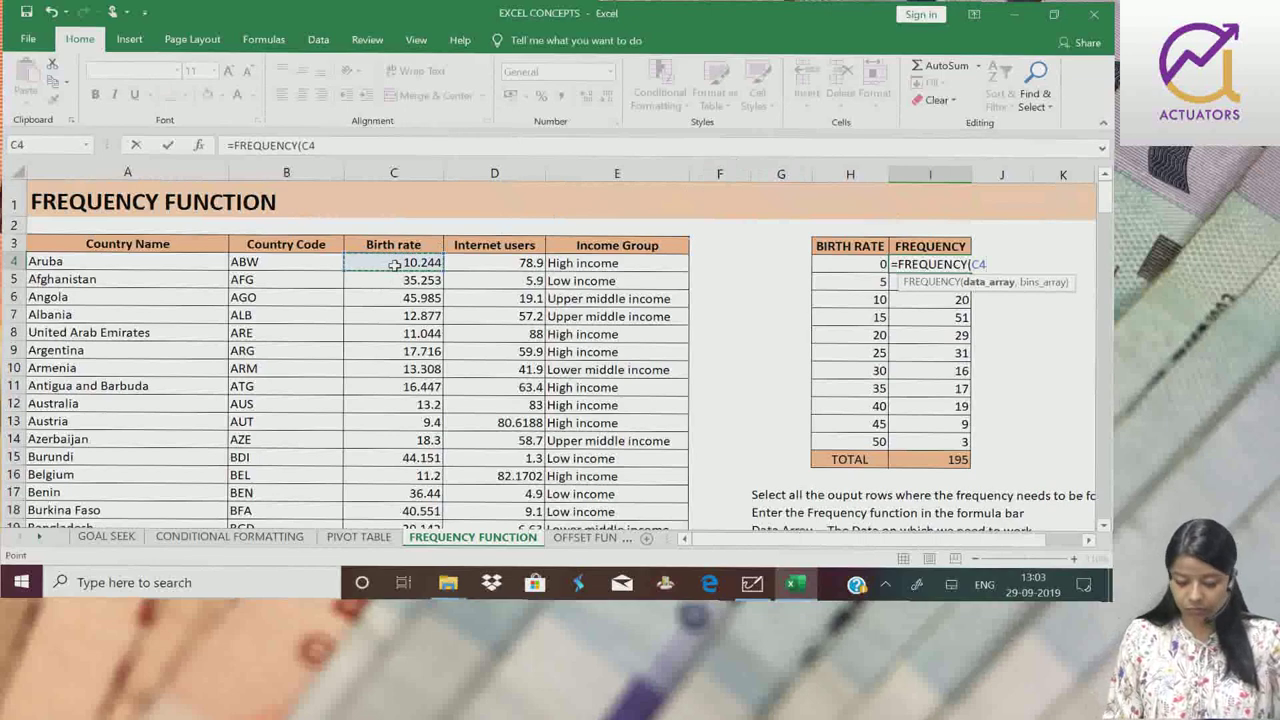
key(ctrl+shift+Down)
scroll(395, 264, up, 8)
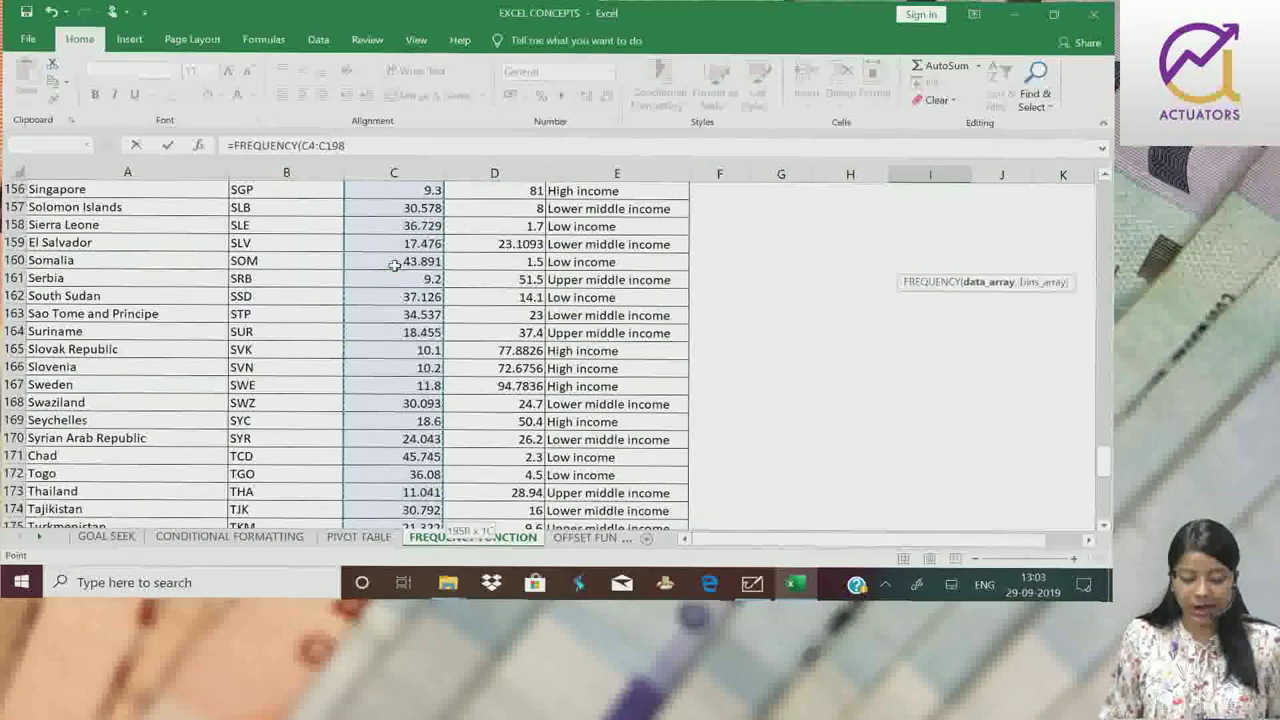
scroll(395, 264, up, 20)
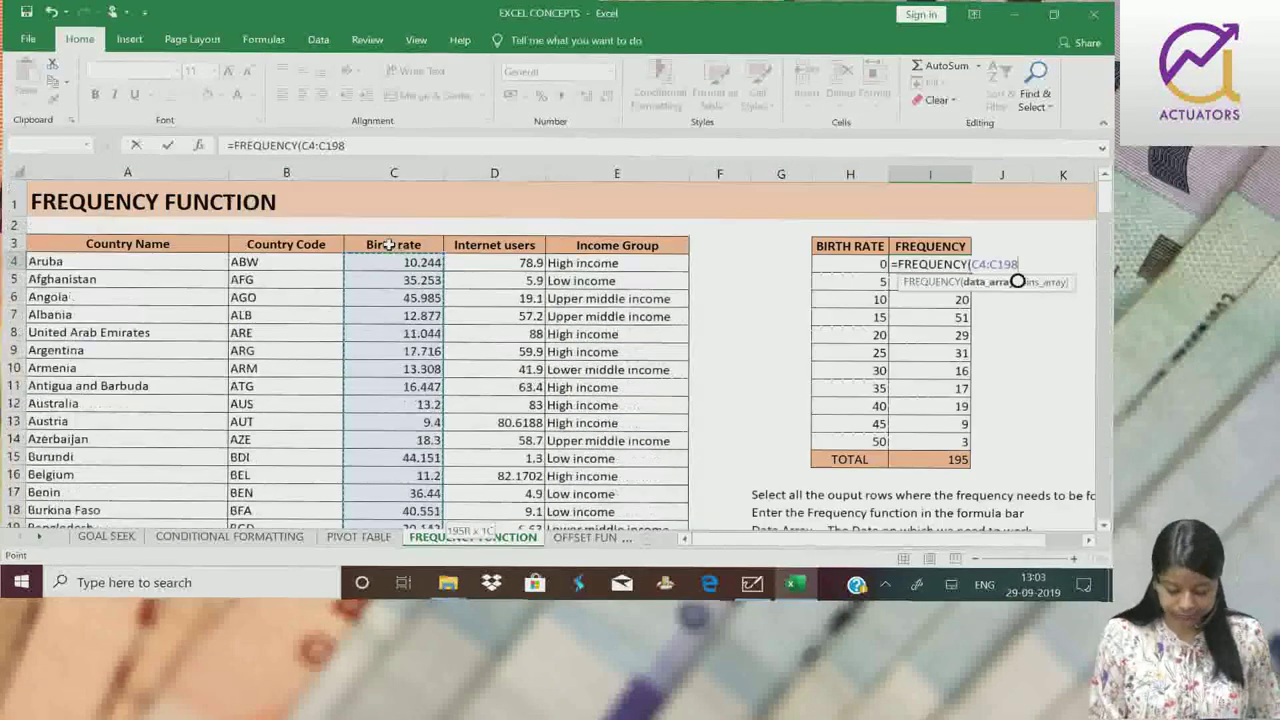
Try to enter the I4 formula as an ordinary formula with H4:H14 as the bins array, and cancel the edit.
text(,)
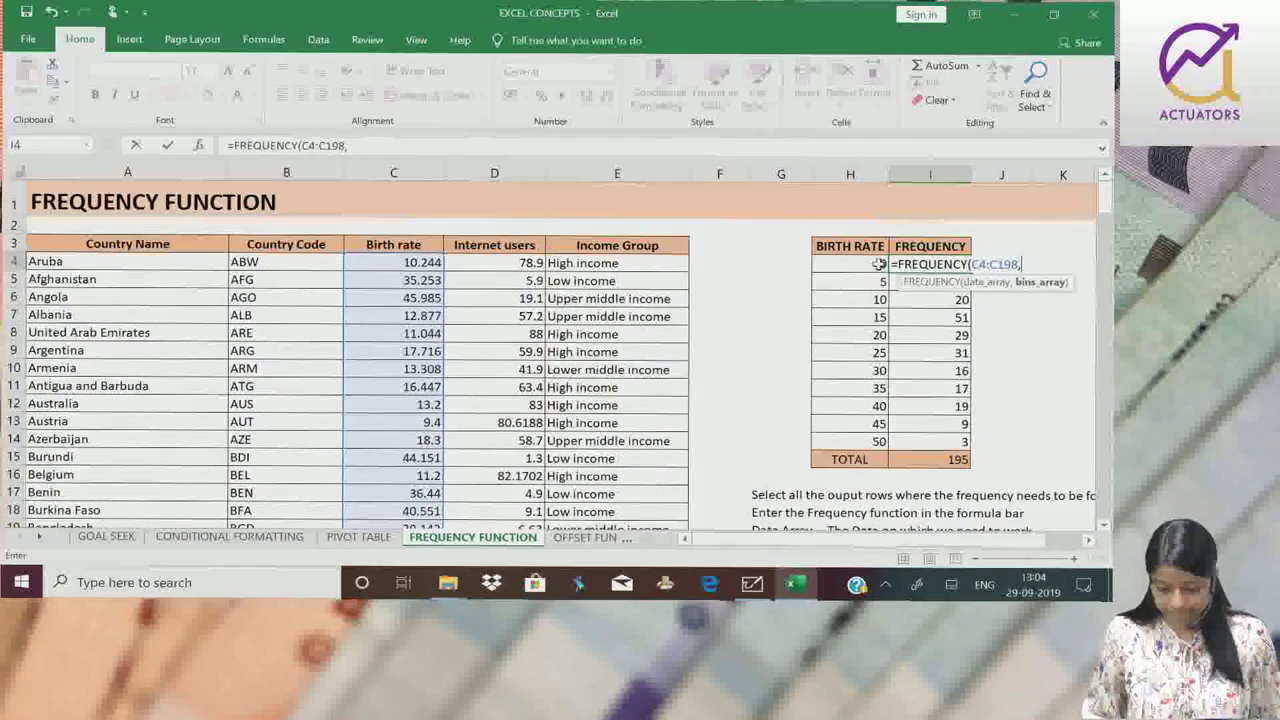
drag(850, 264, 847, 425)
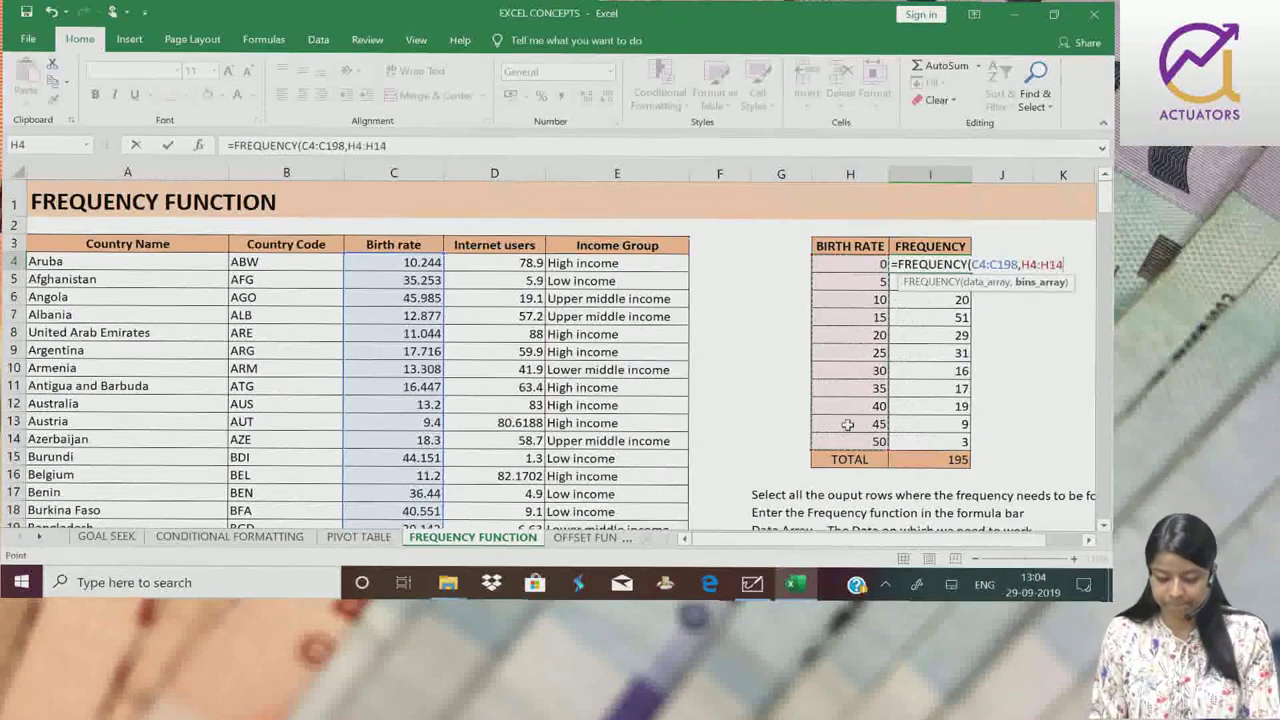
text())
key(Return)
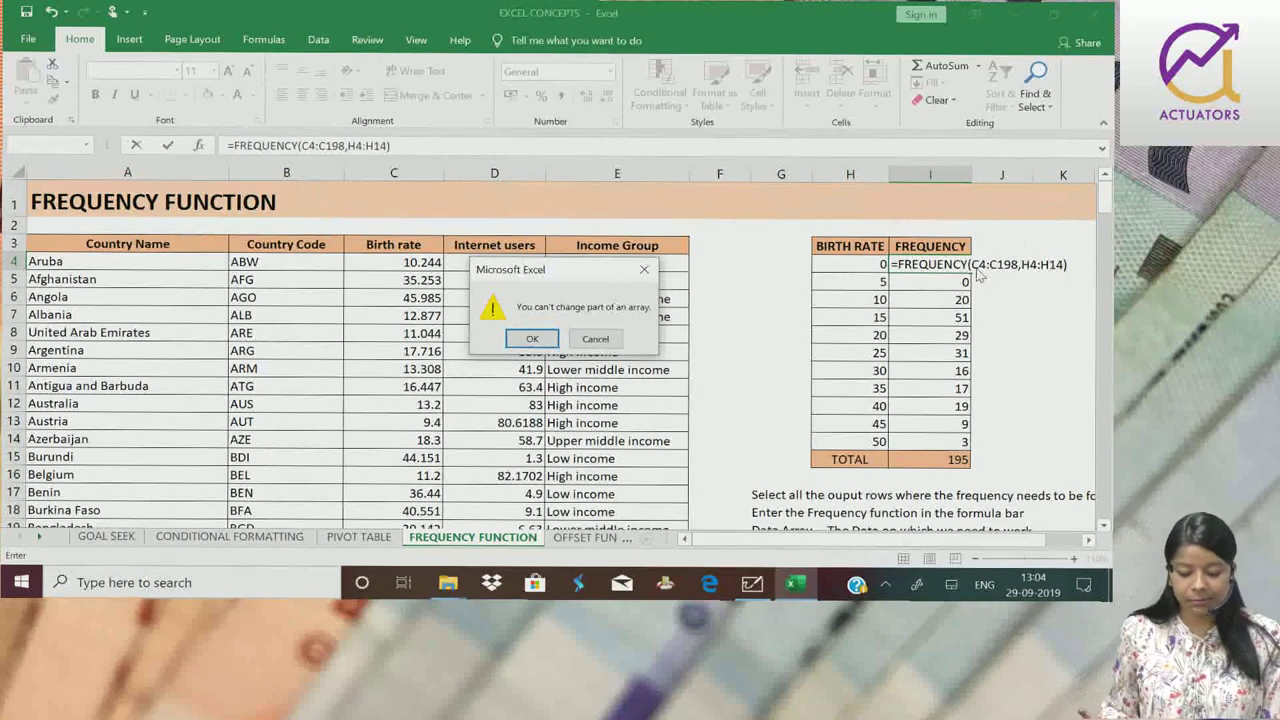
key(Escape)
key(Escape)
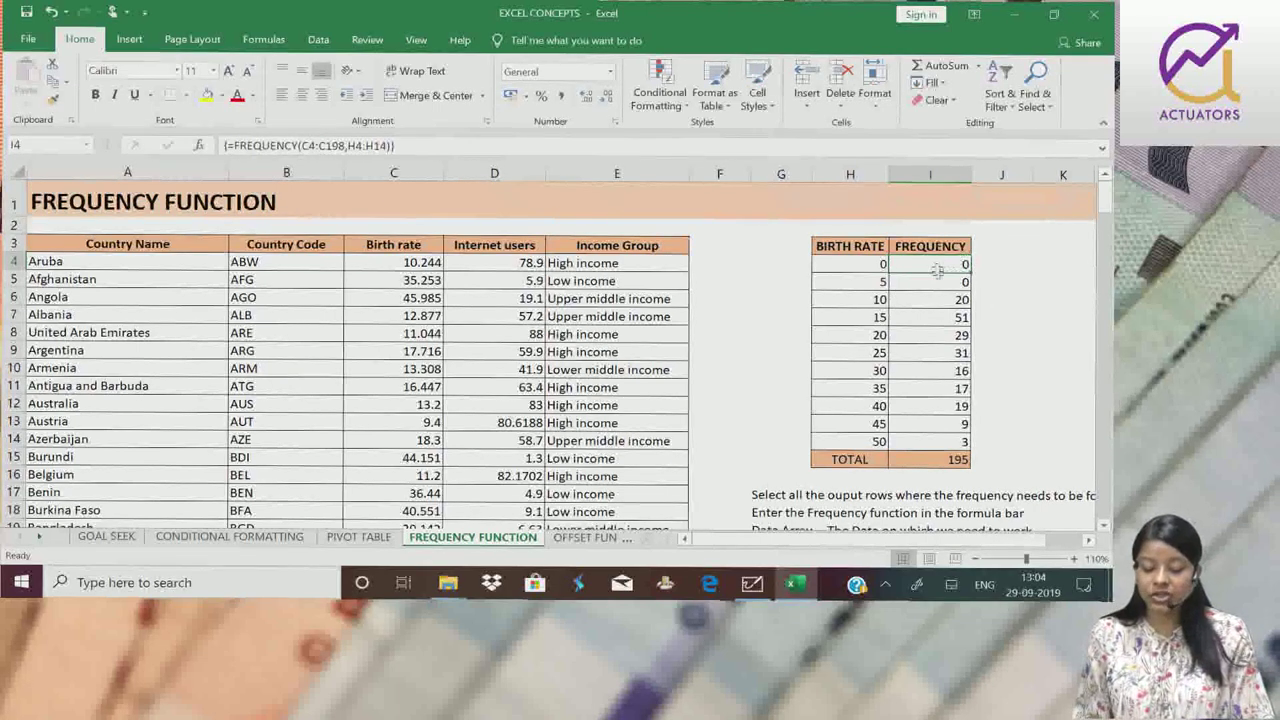
Review the array results in I4:I14 and read the written FREQUENCY instructions below the table.
drag(936, 266, 960, 460)
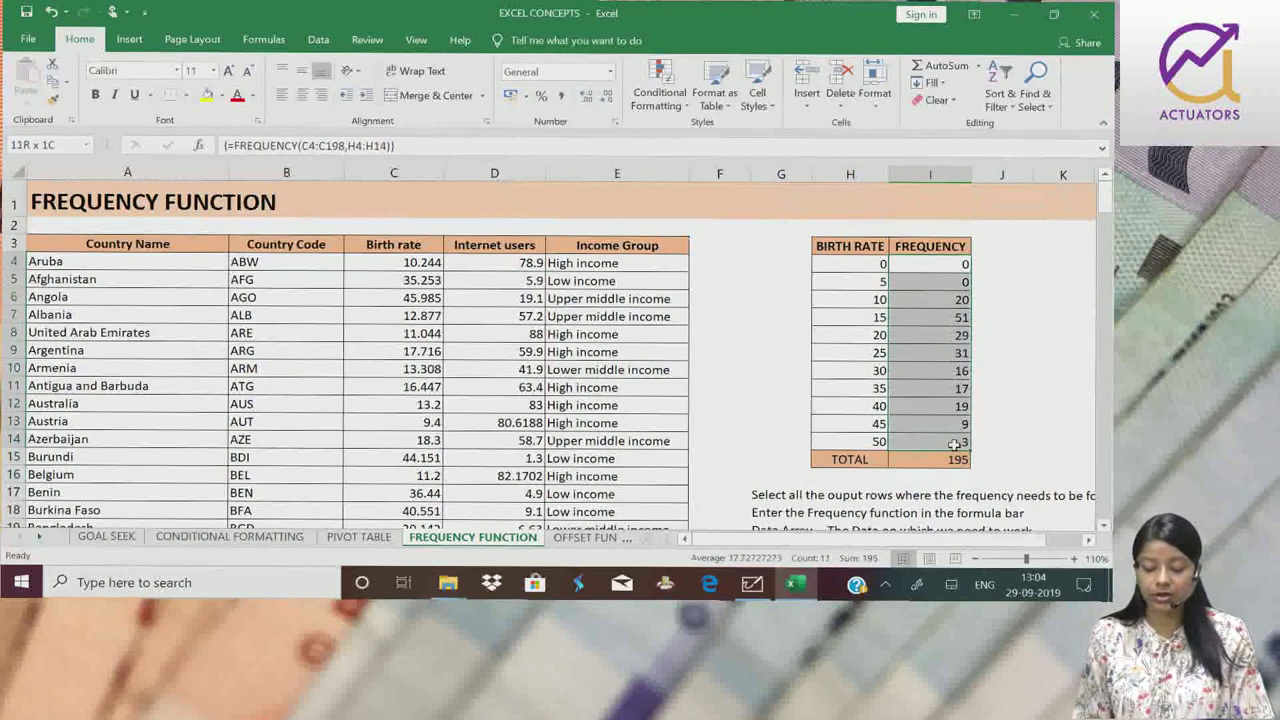
click(926, 267)
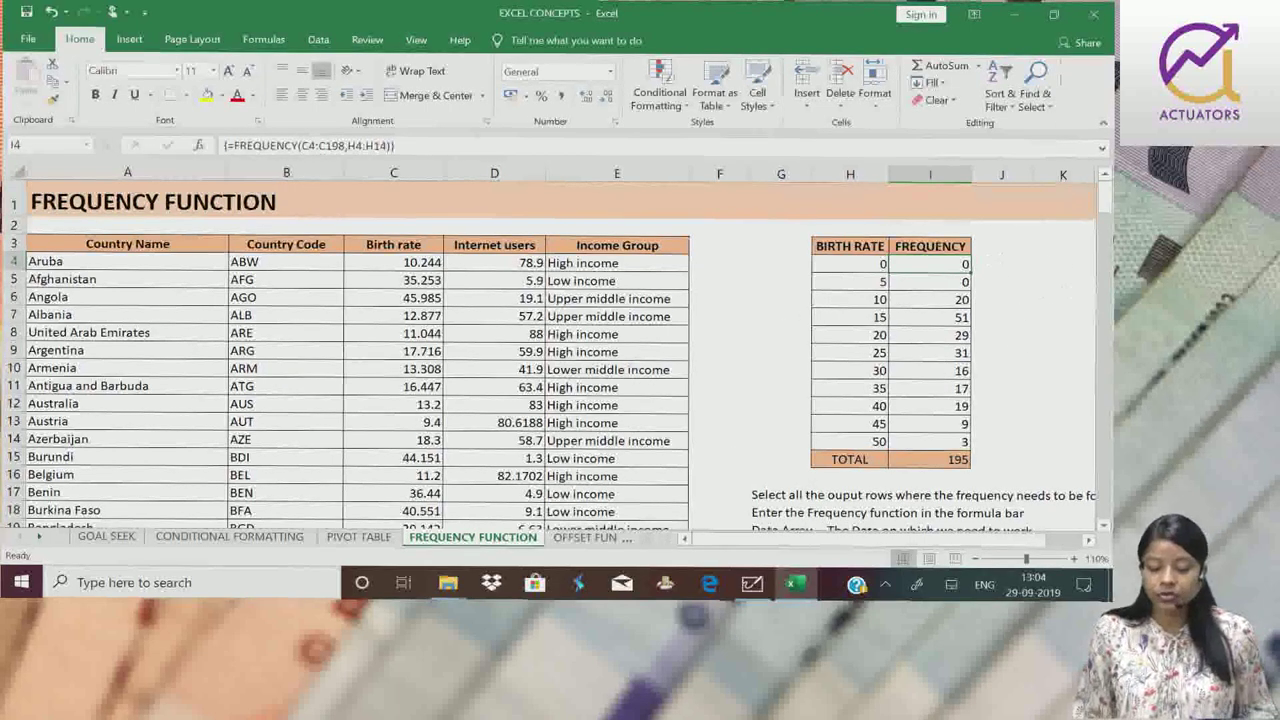
drag(1105, 196, 1105, 210)
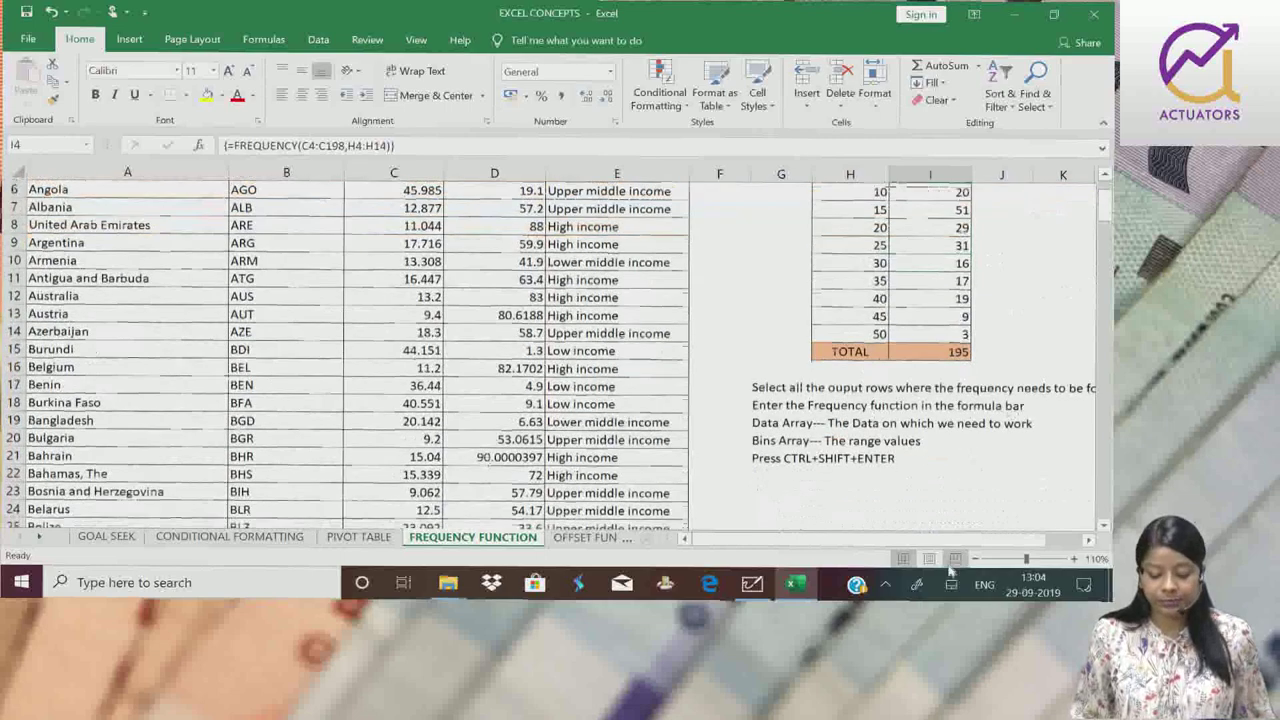
drag(952, 541, 978, 543)
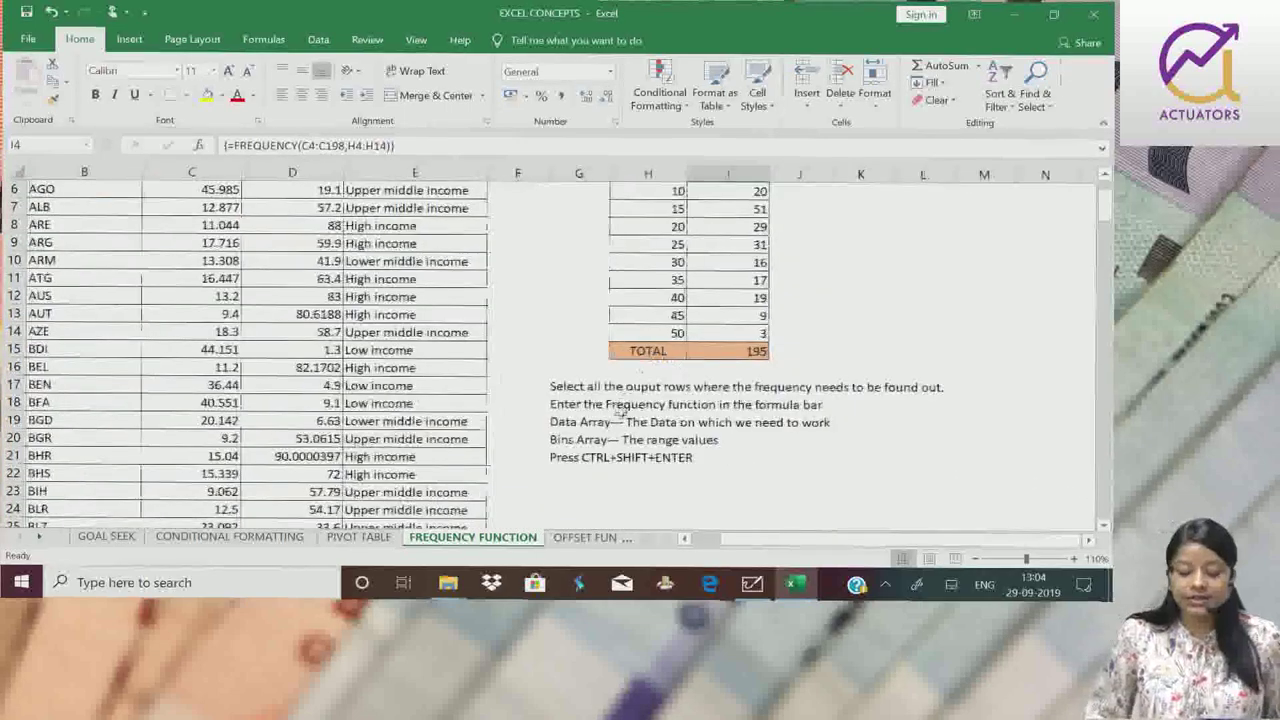
click(597, 387)
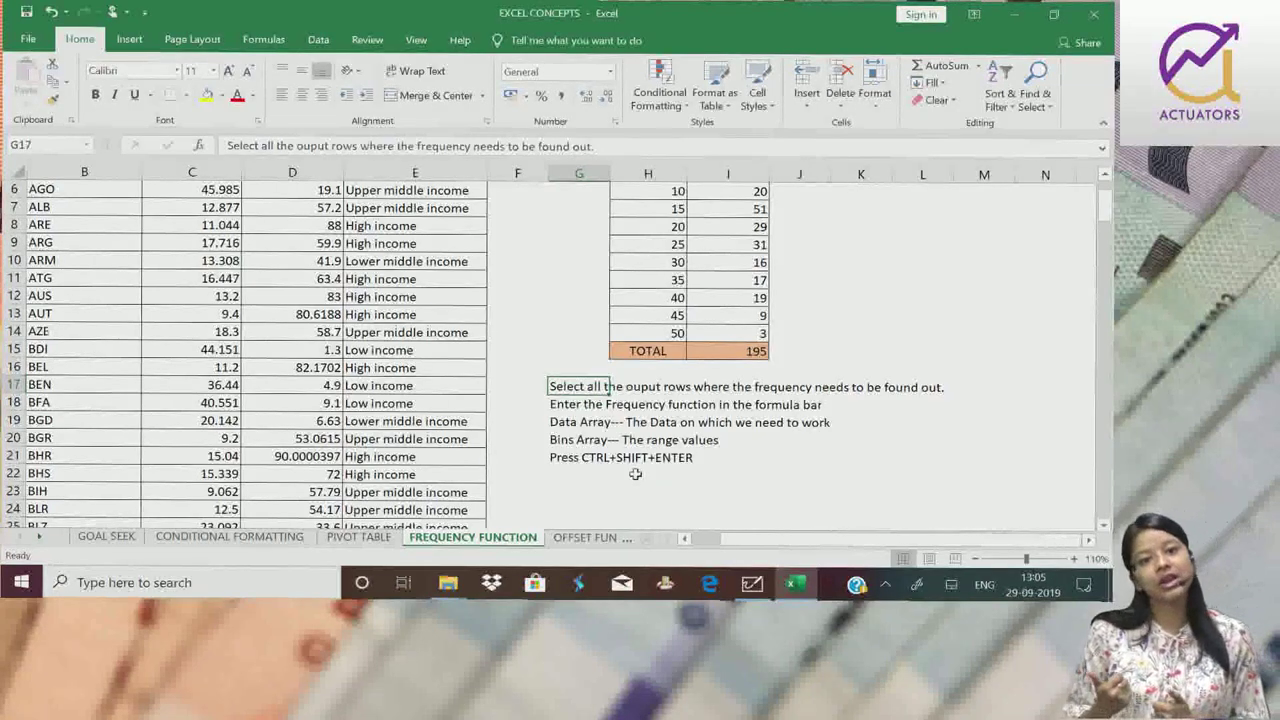
scroll(635, 474, up, 2)
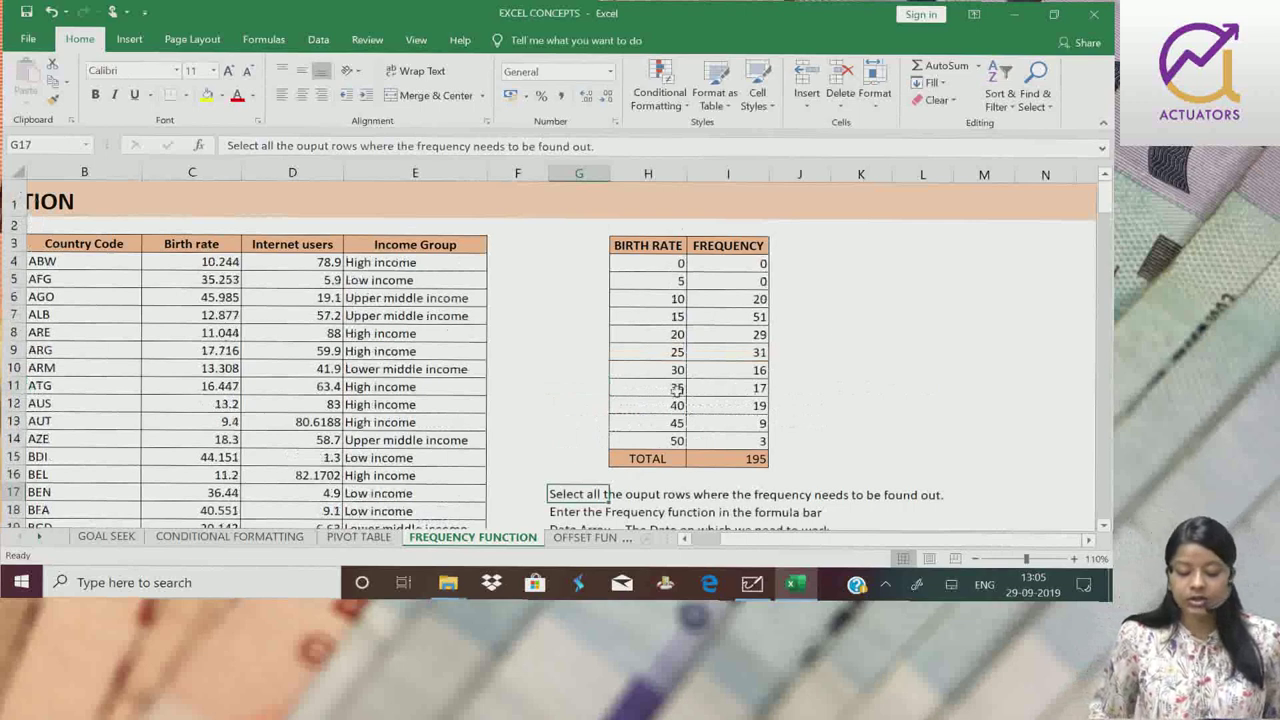